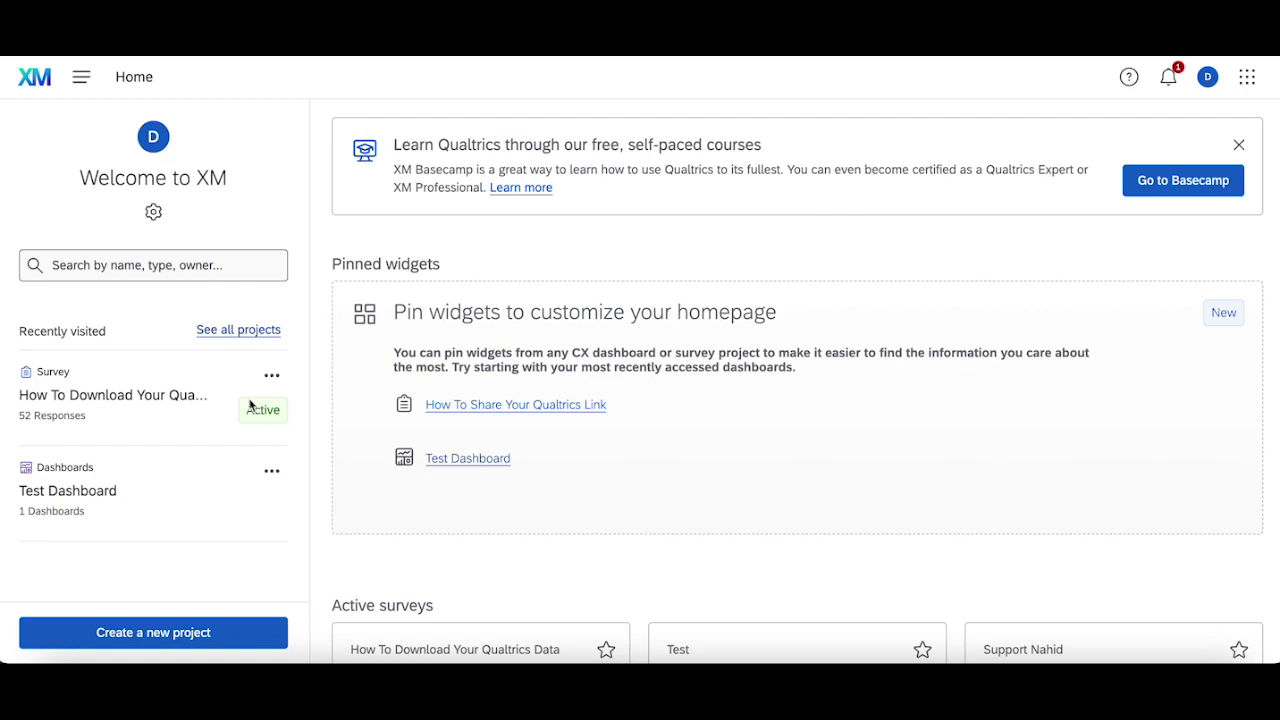
Open the 'How To Download Your Qualtrics Data' survey and view its Data & Analysis response table
left_click(89, 398)
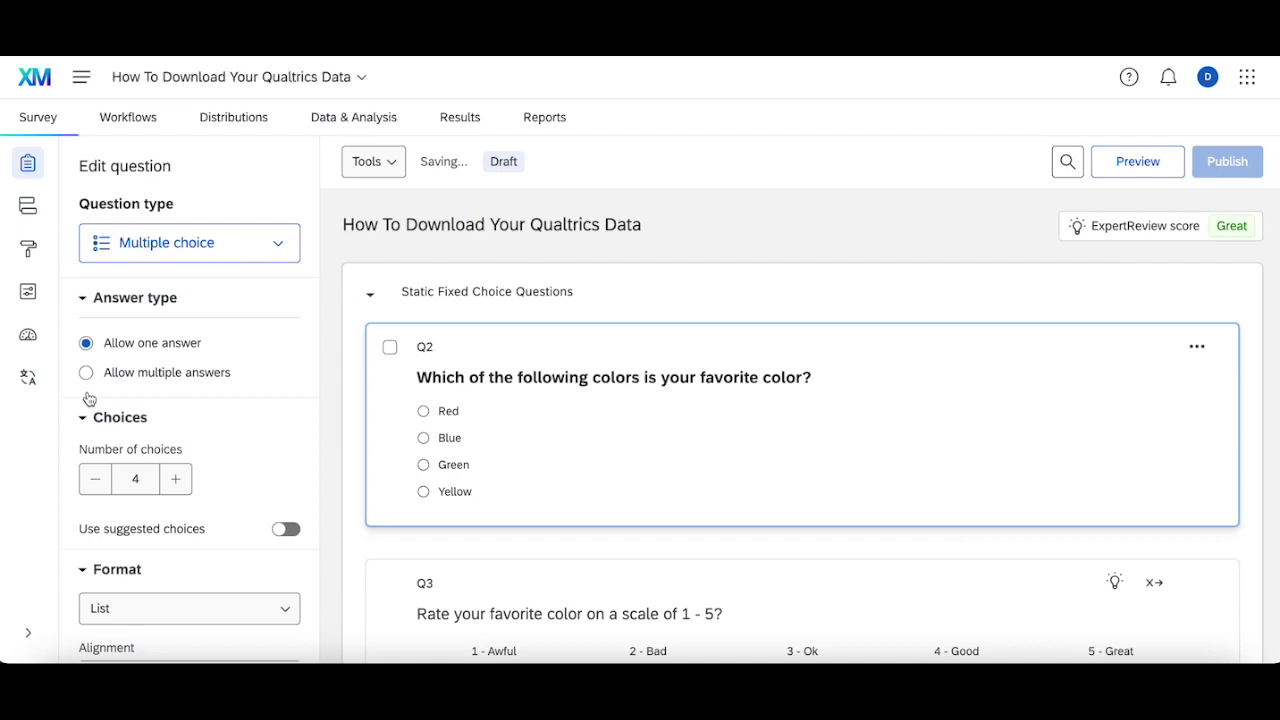
left_click(349, 120)
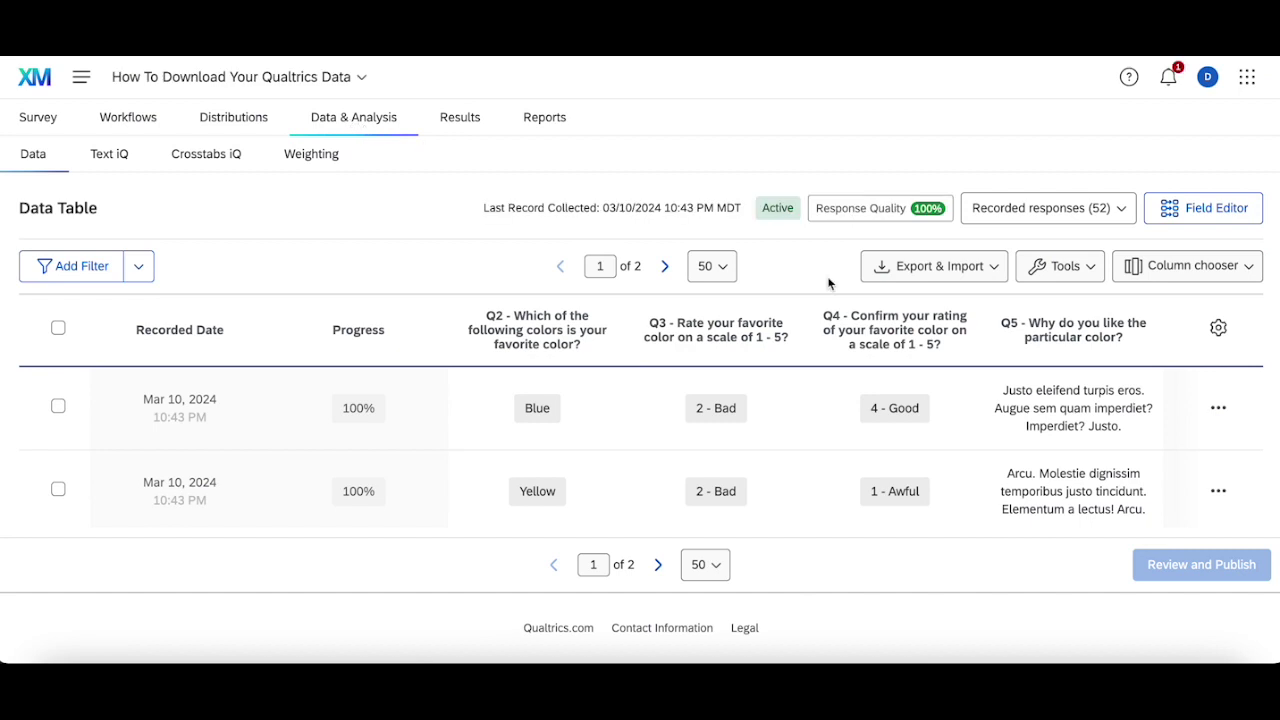
left_click(940, 265)
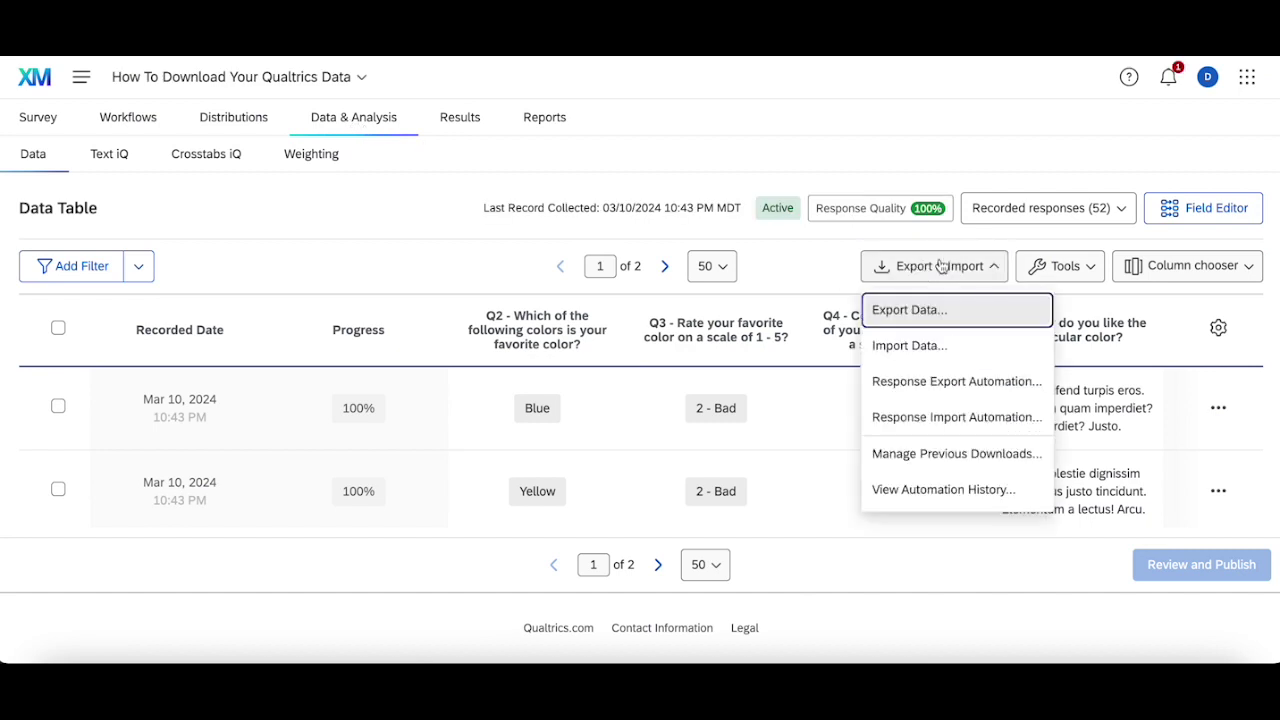
left_click(896, 314)
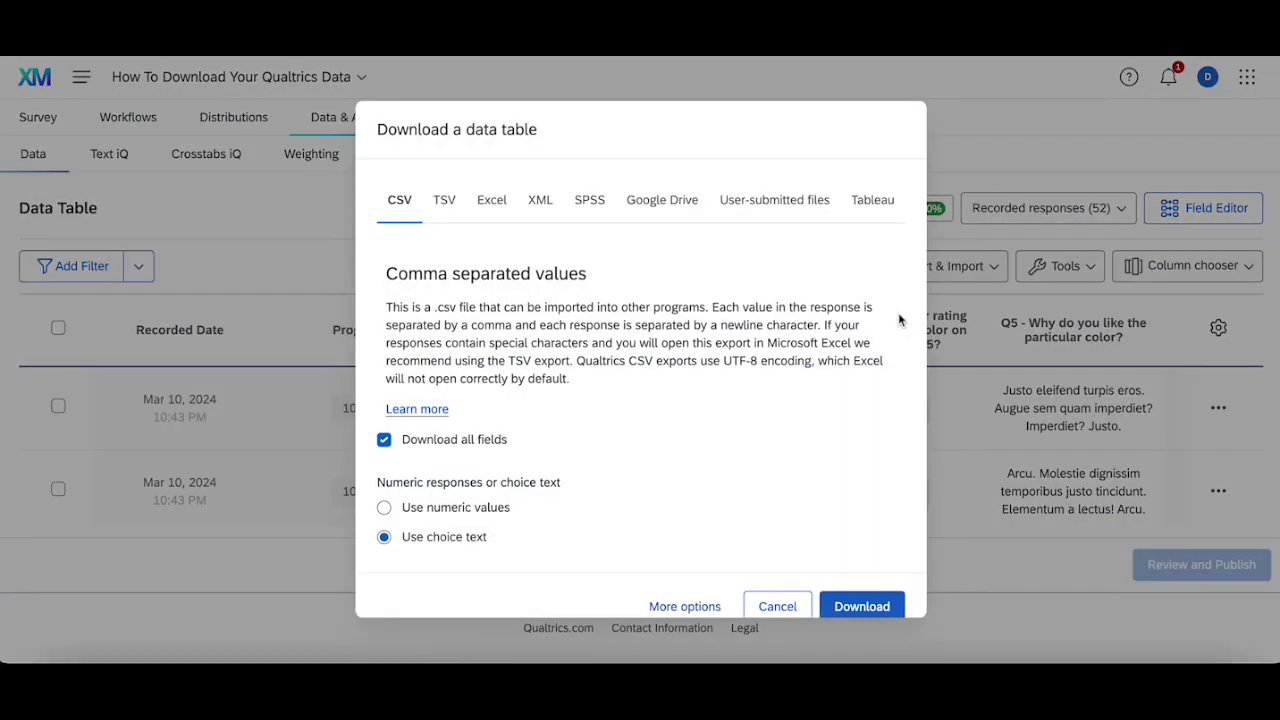
scroll(557, 347, "down", 1)
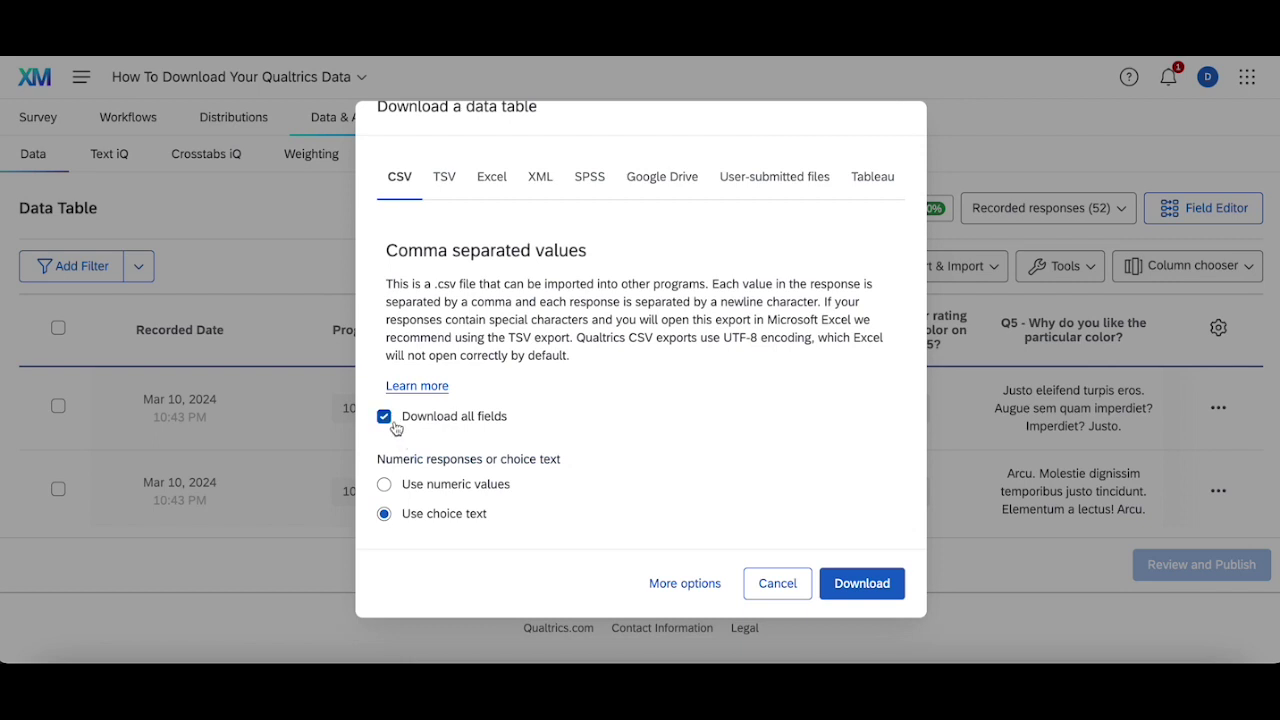
left_click(768, 583)
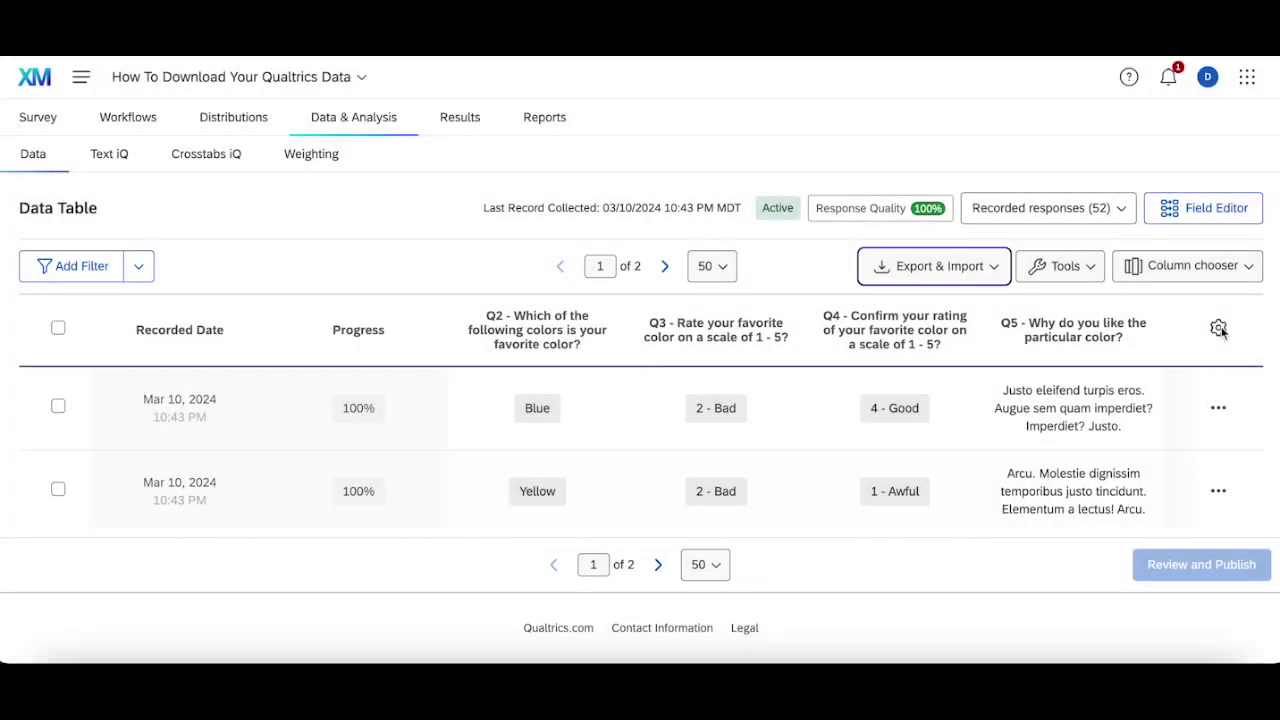
Browse the data table's Column chooser submenus, then close the column list
left_click(1224, 268)
scroll(1040, 520, "down", 3)
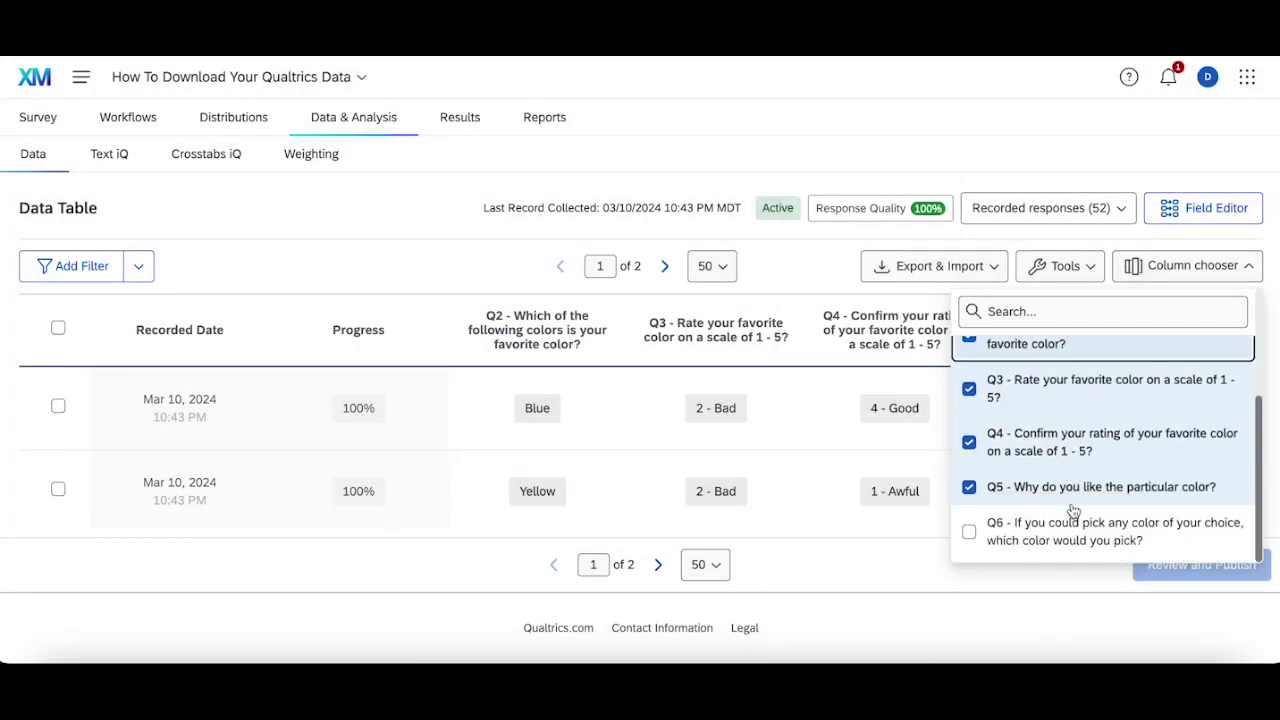
scroll(1069, 486, "up", 3)
mouse_move(1057, 462)
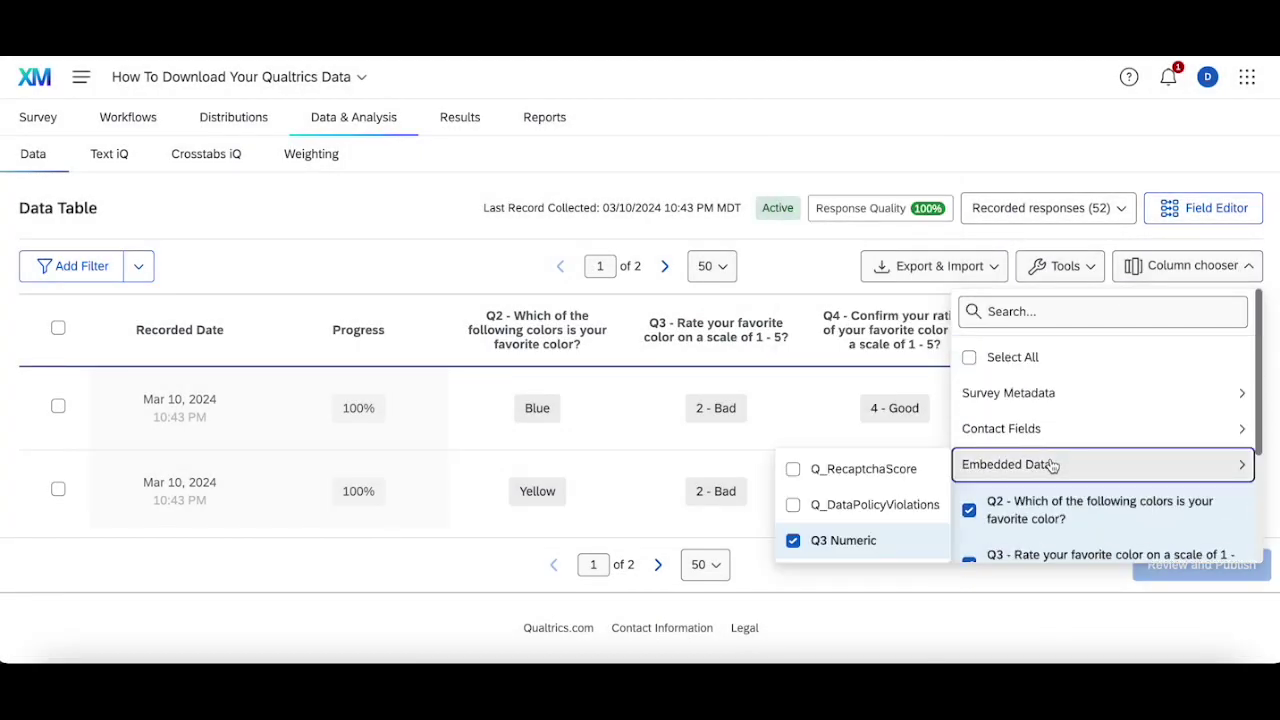
mouse_move(986, 430)
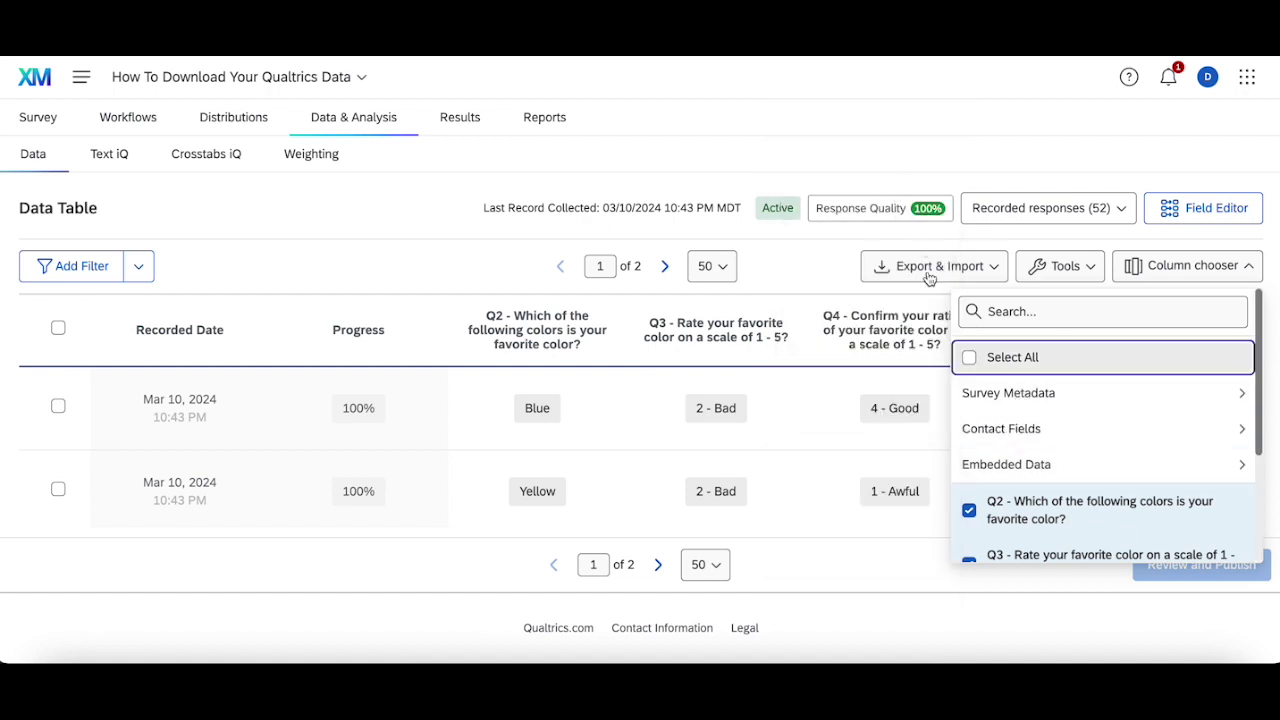
mouse_move(1010, 395)
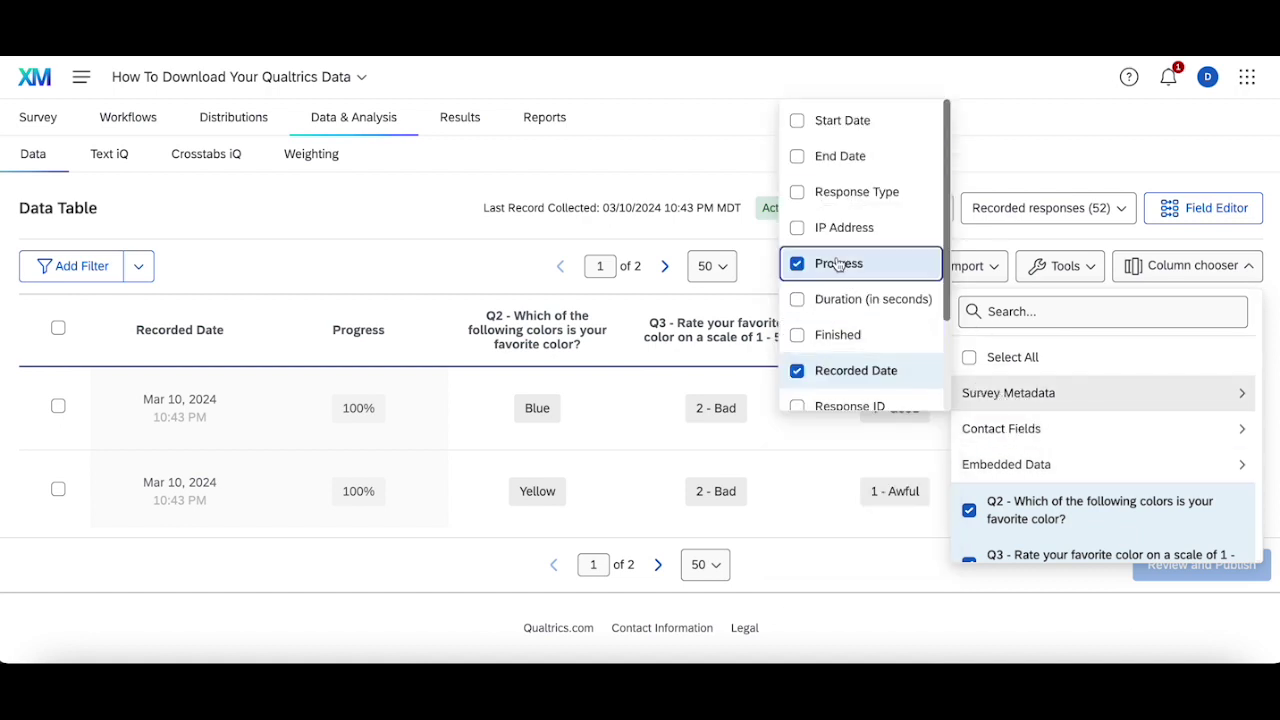
left_click(582, 233)
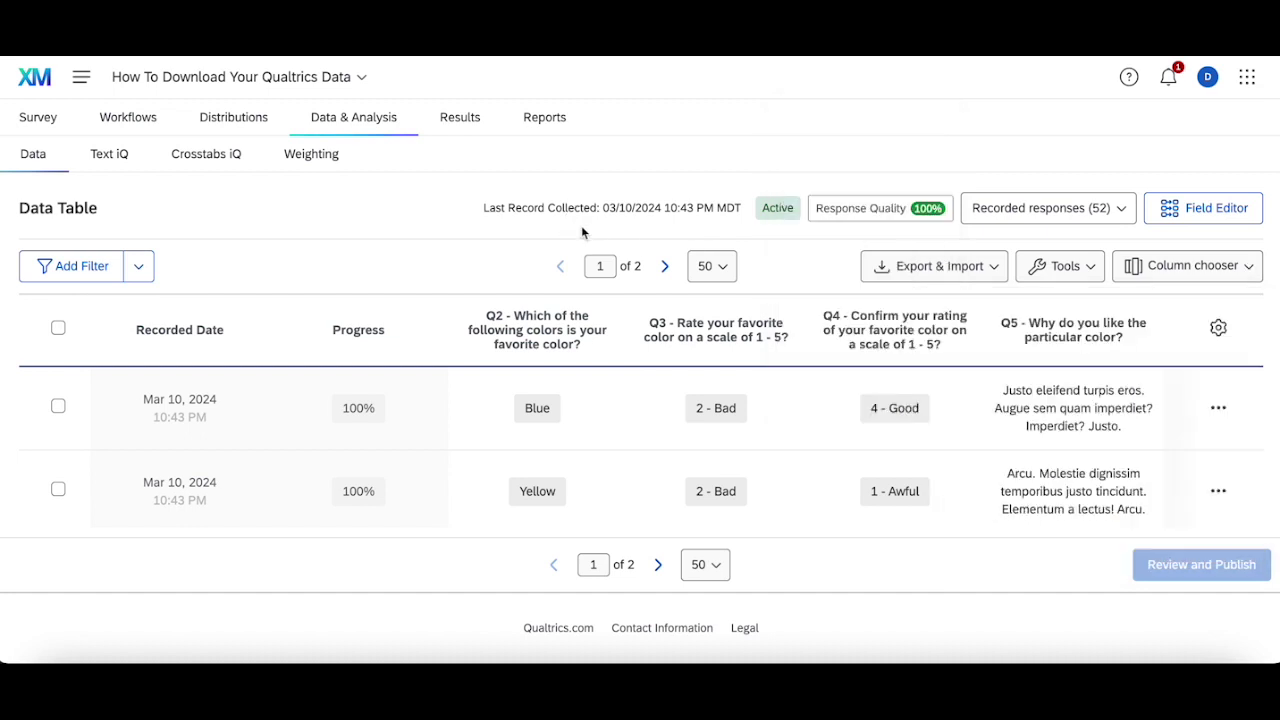
Open Export & Import > Export Data on CSV and uncheck Download all fields
left_click(983, 282)
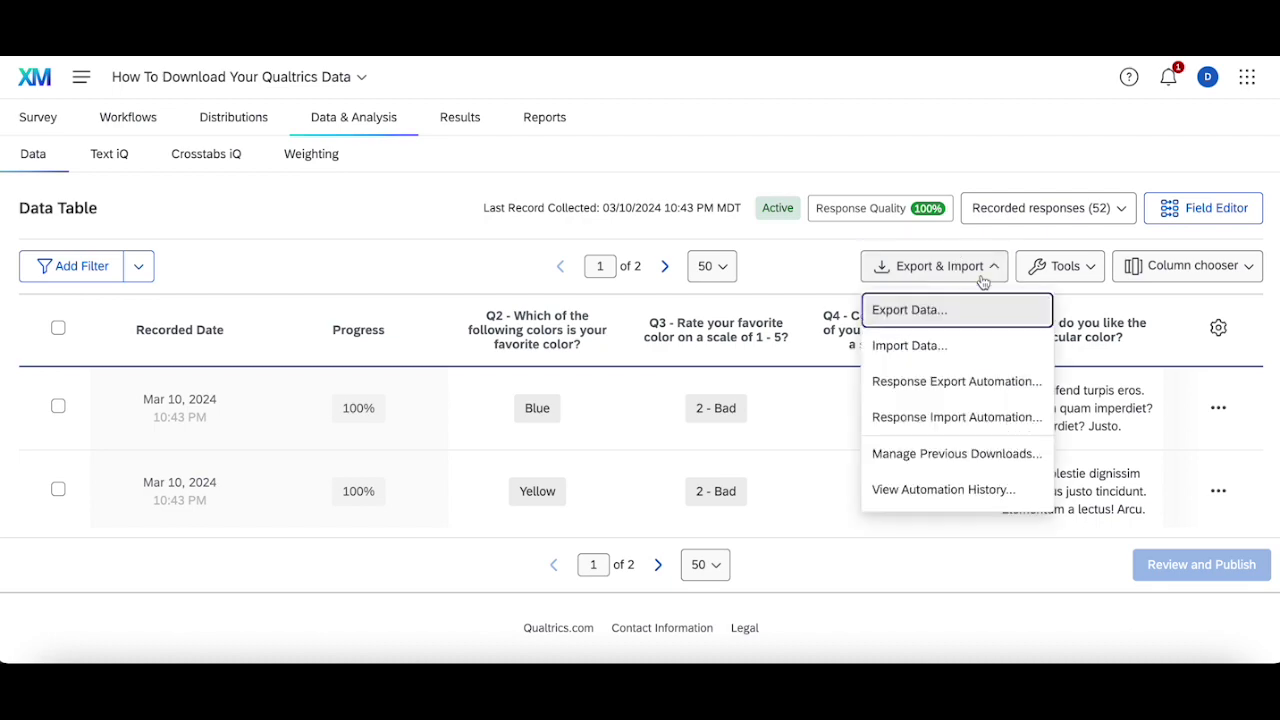
left_click(937, 309)
left_click(385, 444)
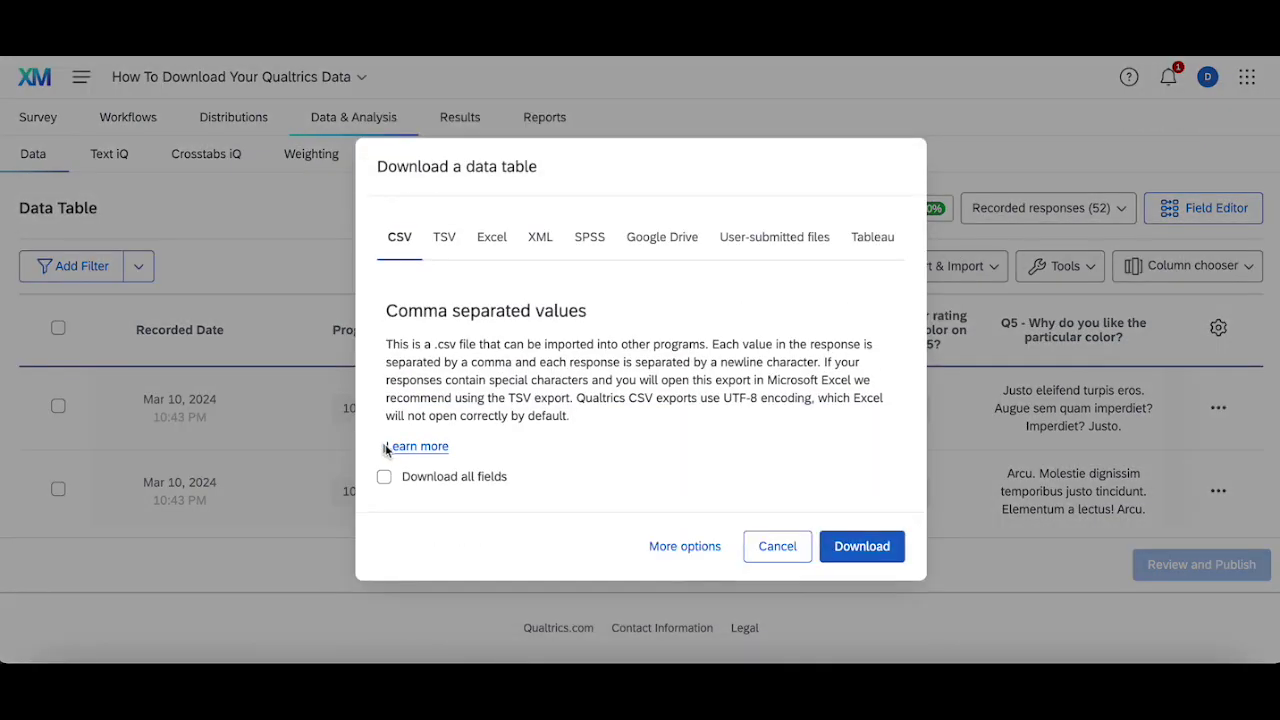
Cancel the download dialog and scroll across the response data table
left_click(779, 546)
scroll(480, 325, "right", 3)
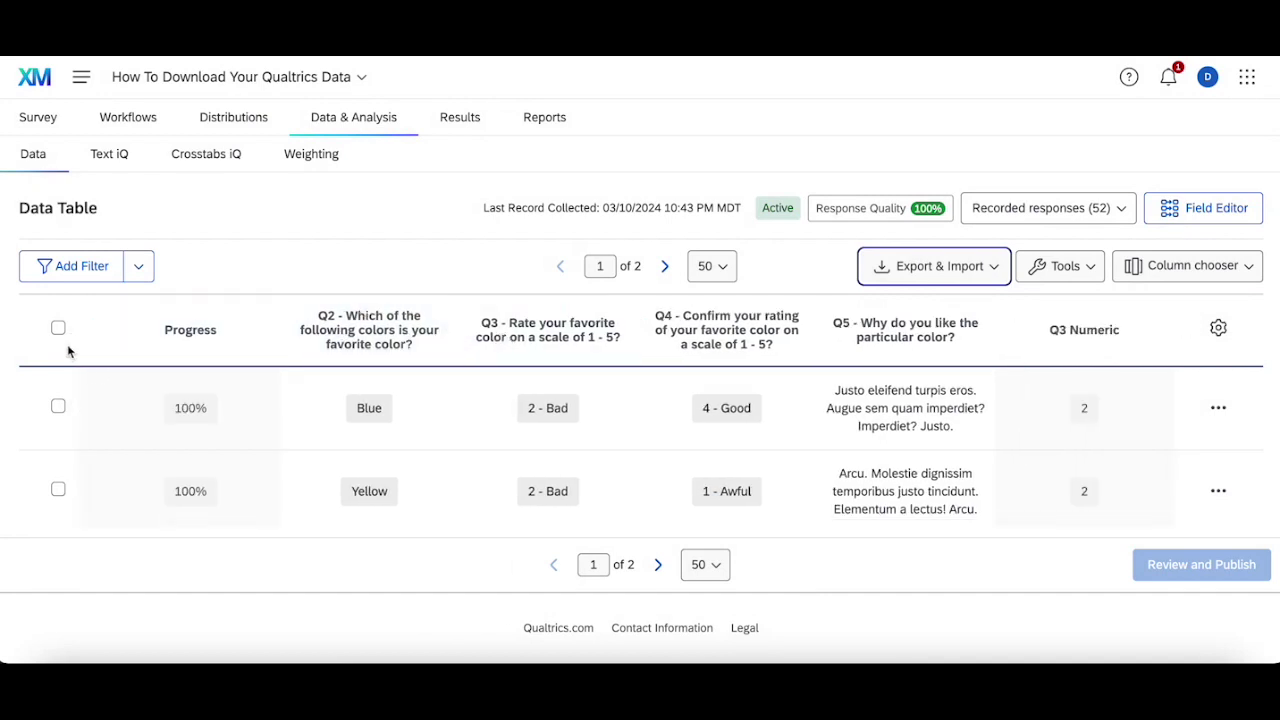
scroll(430, 340, "left", 3)
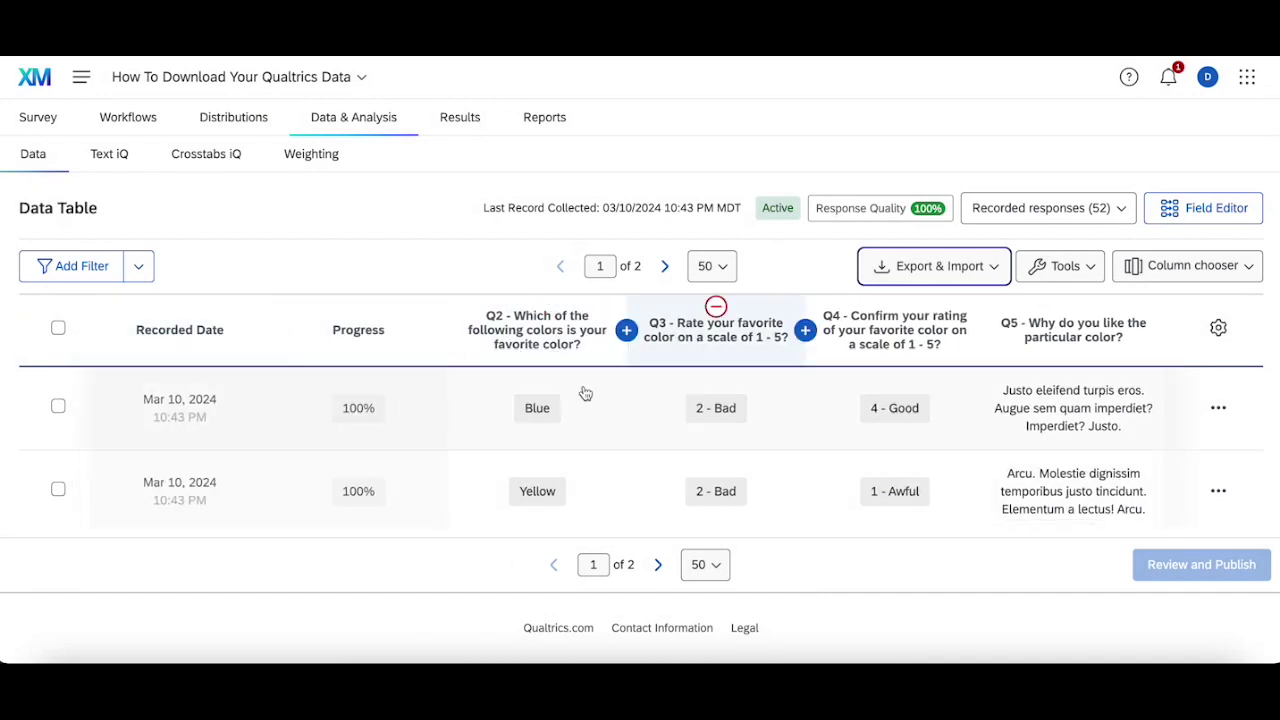
mouse_move(213, 350)
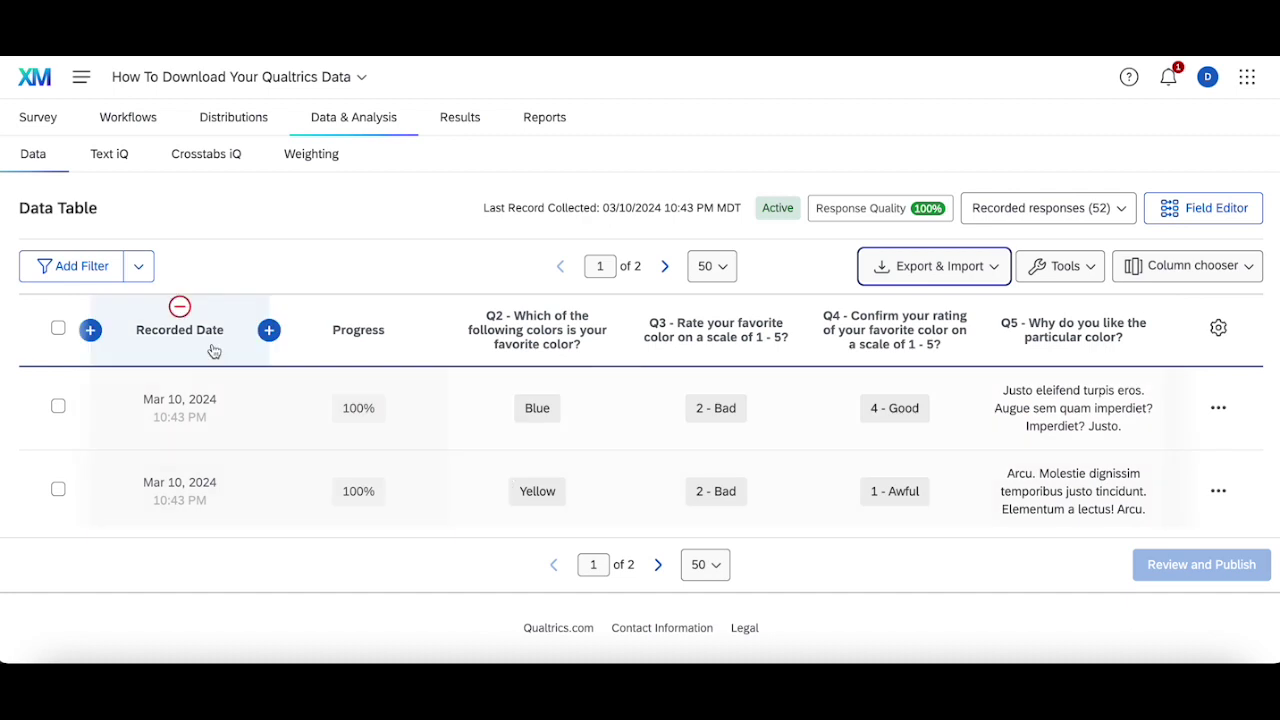
scroll(880, 366, "right", 3)
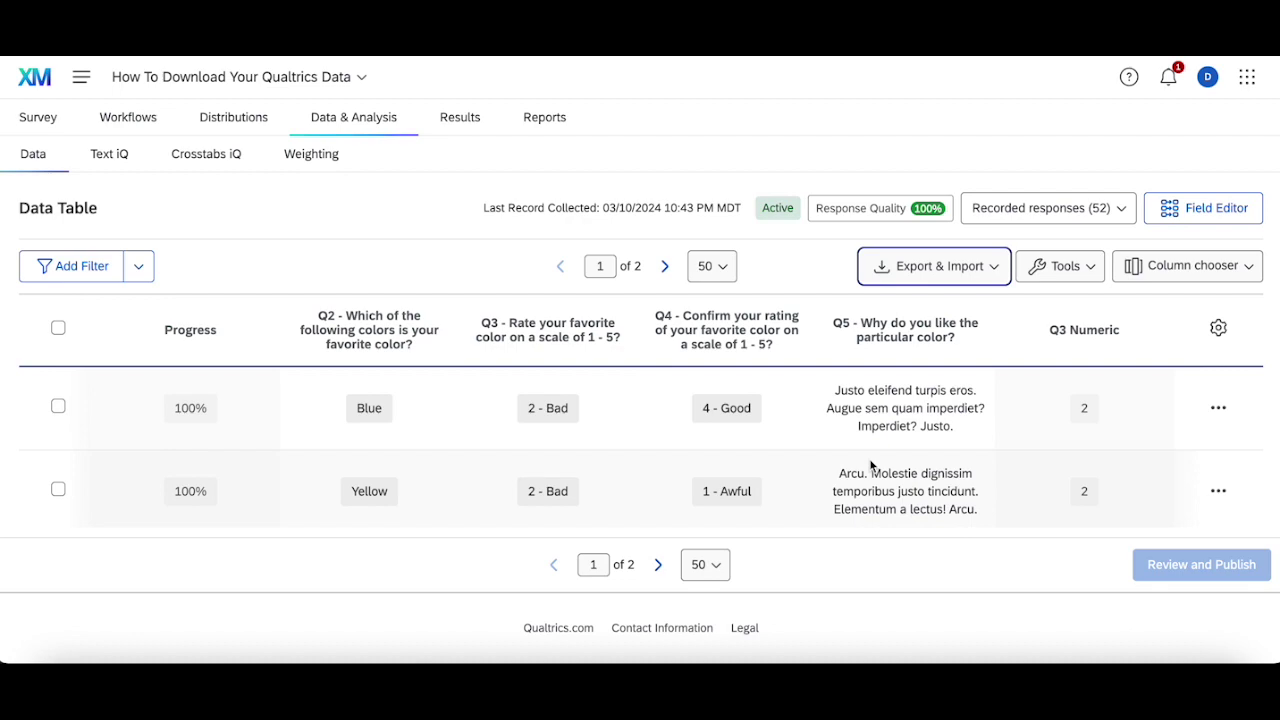
Reopen the CSV Export Data dialog with Download all fields checked
left_click(890, 266)
left_click(908, 309)
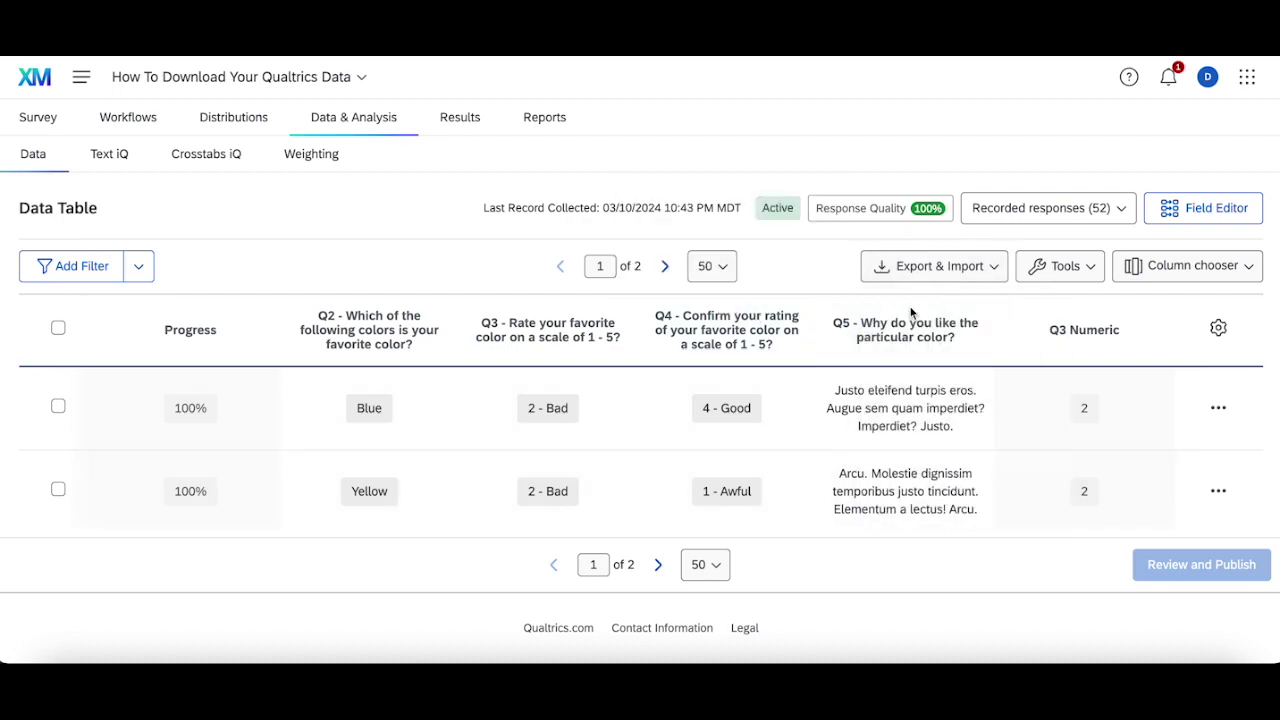
left_click(385, 477)
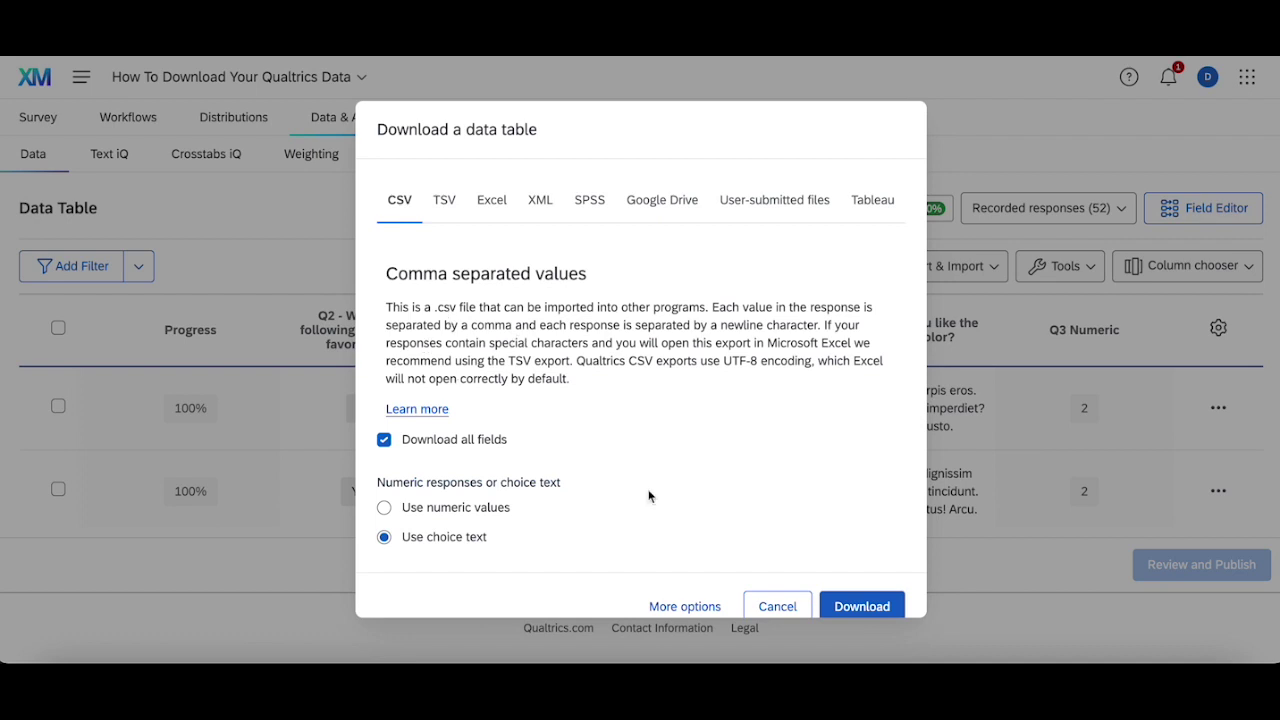
Select Use numeric values for the CSV export, cancel, and return to the survey editor
scroll(648, 496, "down", 1)
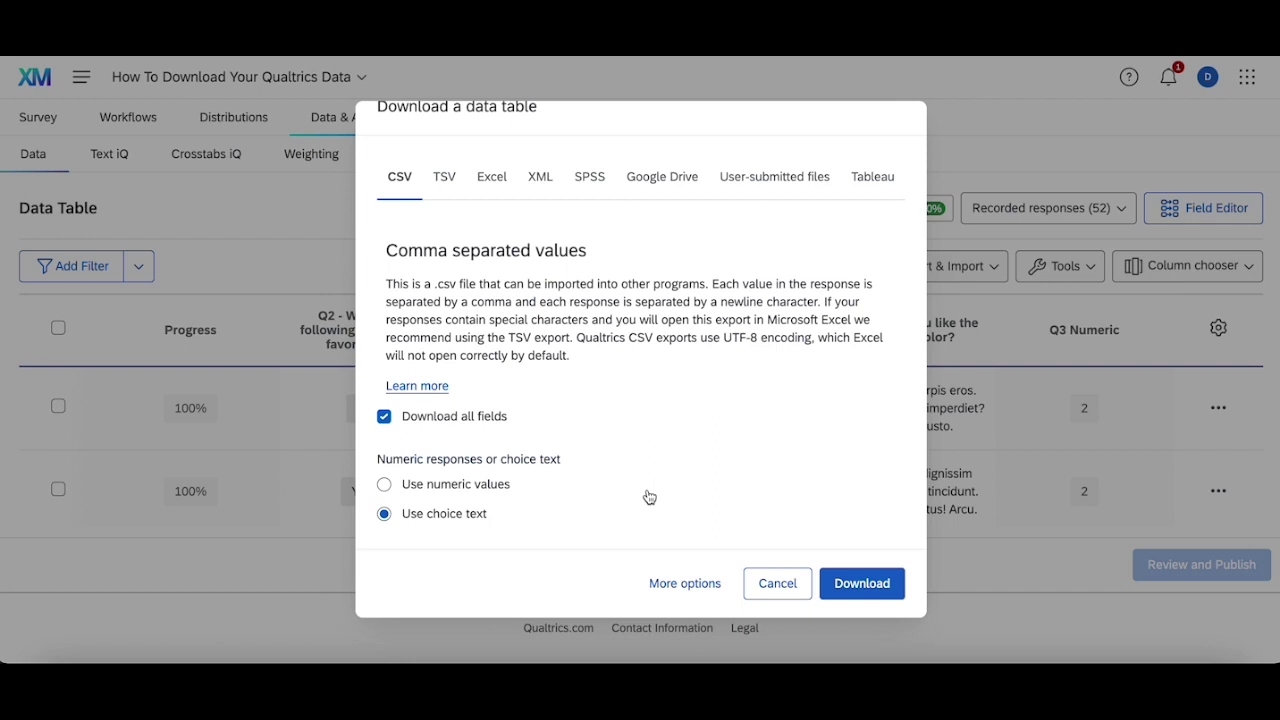
left_click(386, 486)
left_click(770, 582)
left_click(33, 138)
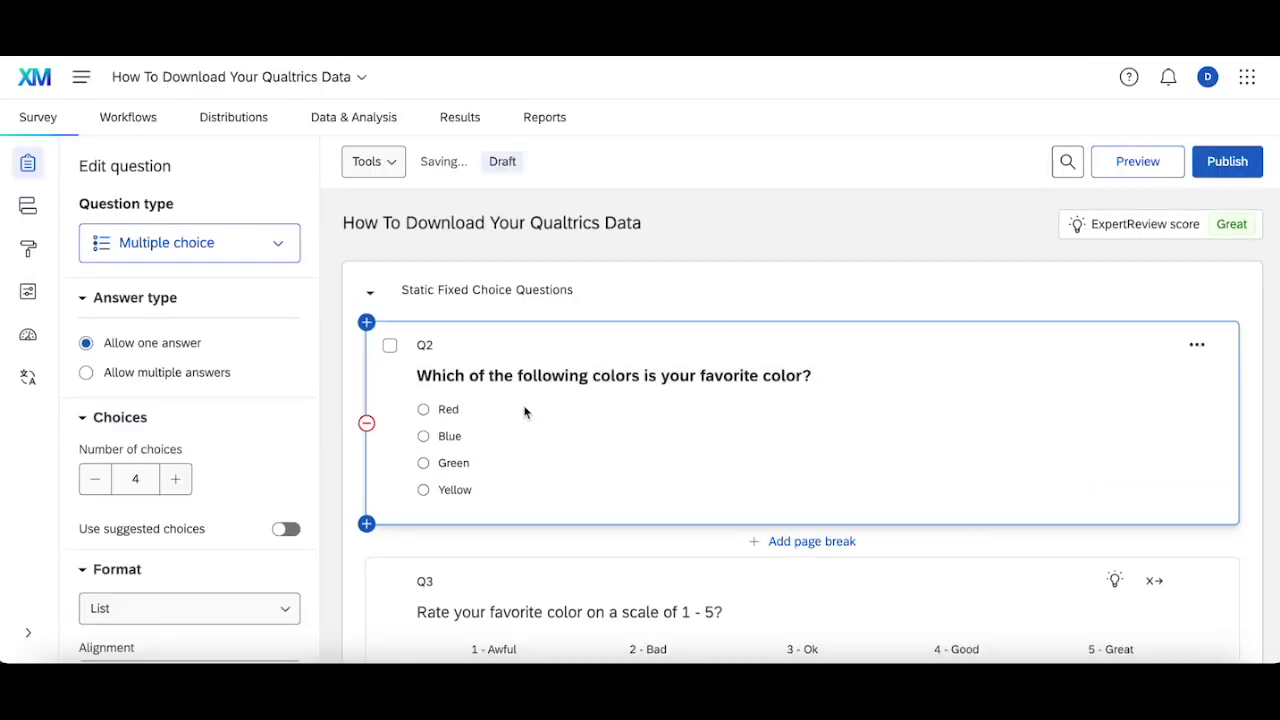
Review Q3's recode values, 1 to 5 for Awful through Great, then open Data & Analysis
scroll(560, 466, "down", 3)
left_click(534, 248)
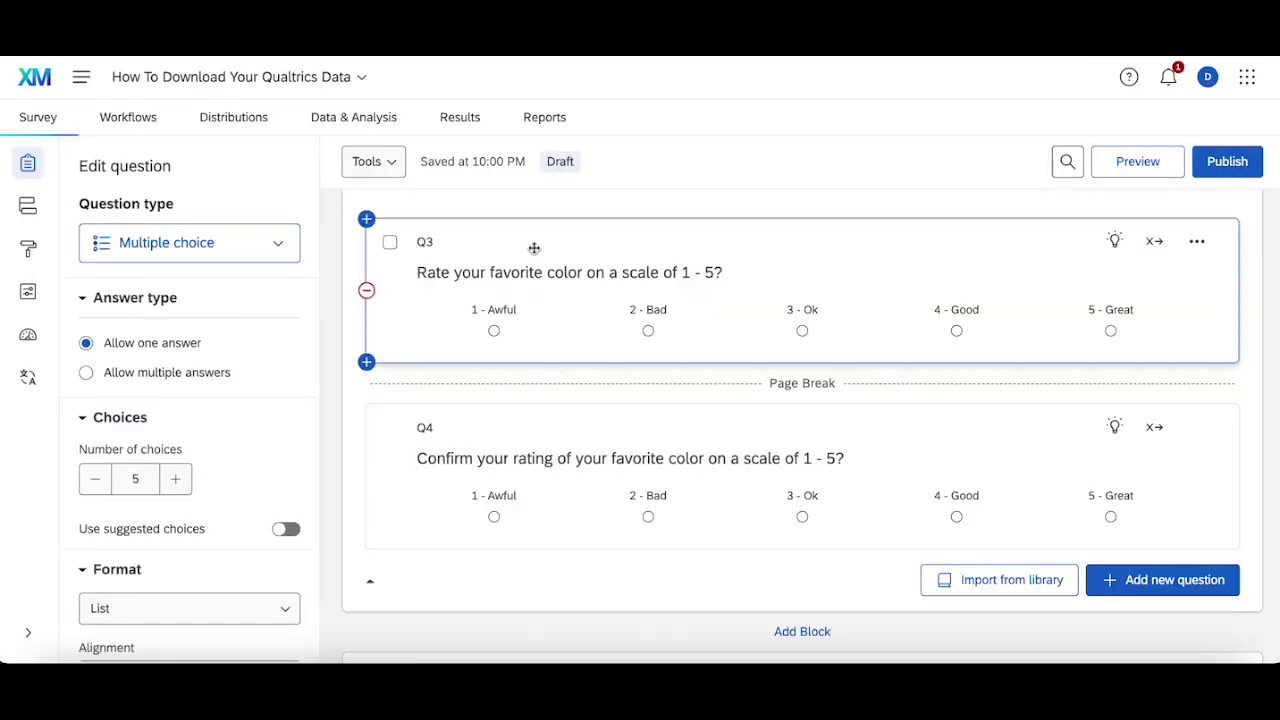
left_click(1154, 241)
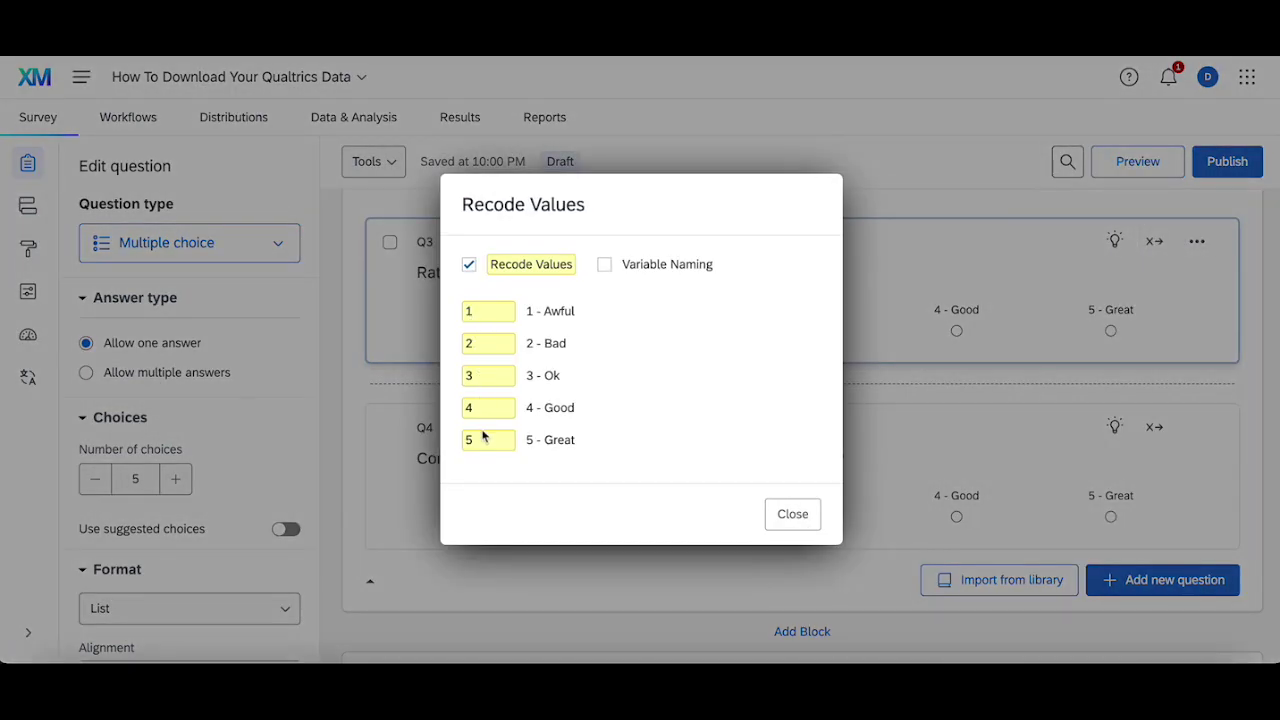
triple_click(541, 311)
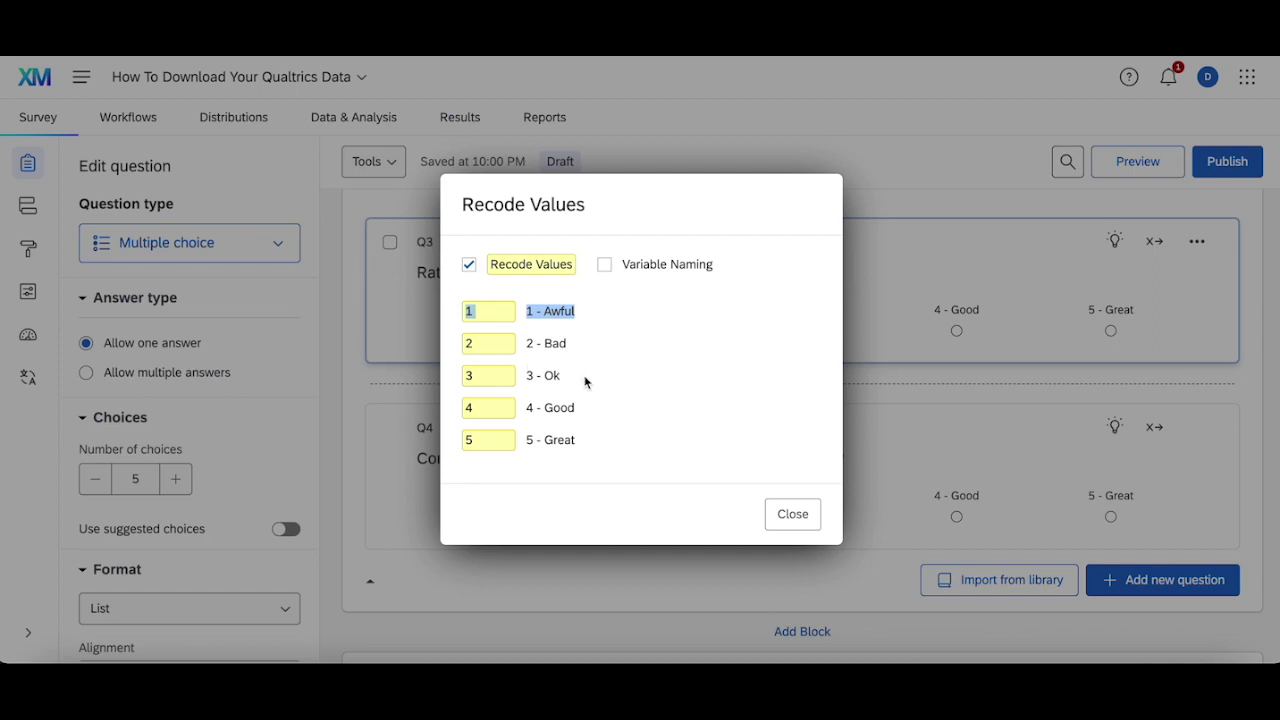
left_click(622, 445)
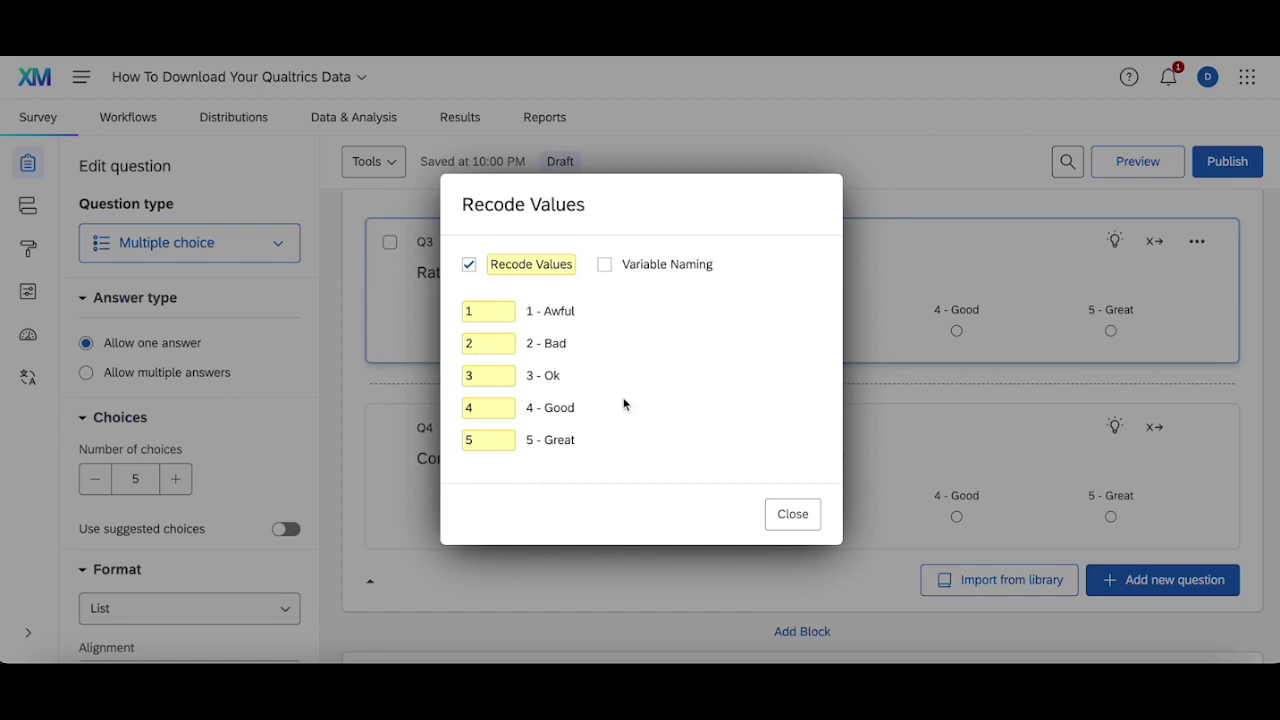
left_click(806, 524)
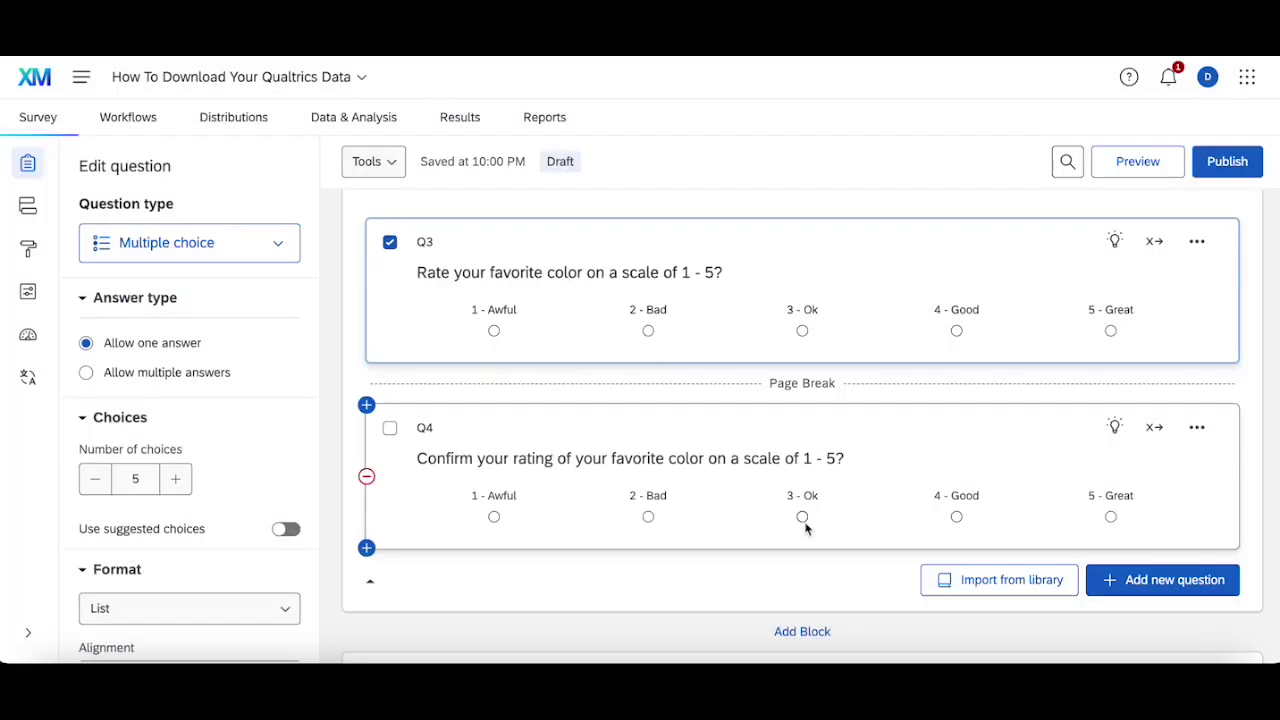
left_click(360, 124)
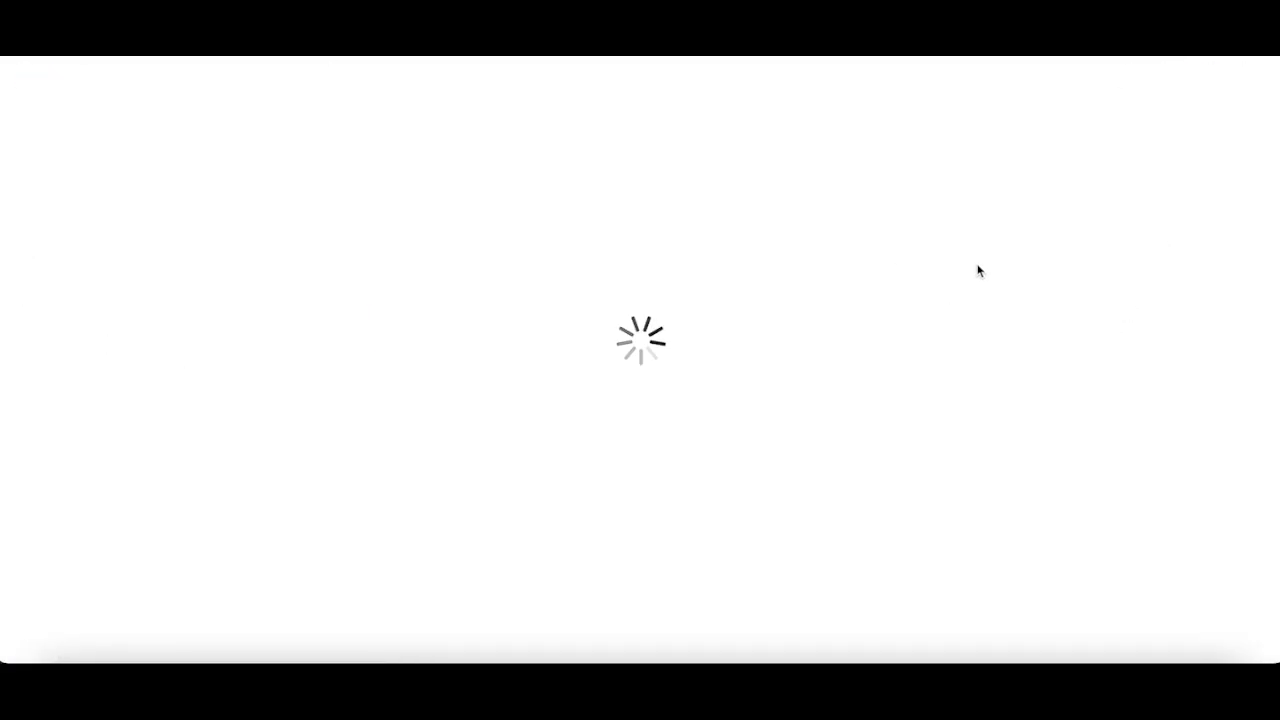
Open Export Data, review the More options settings like zip compression, then cancel
left_click(968, 268)
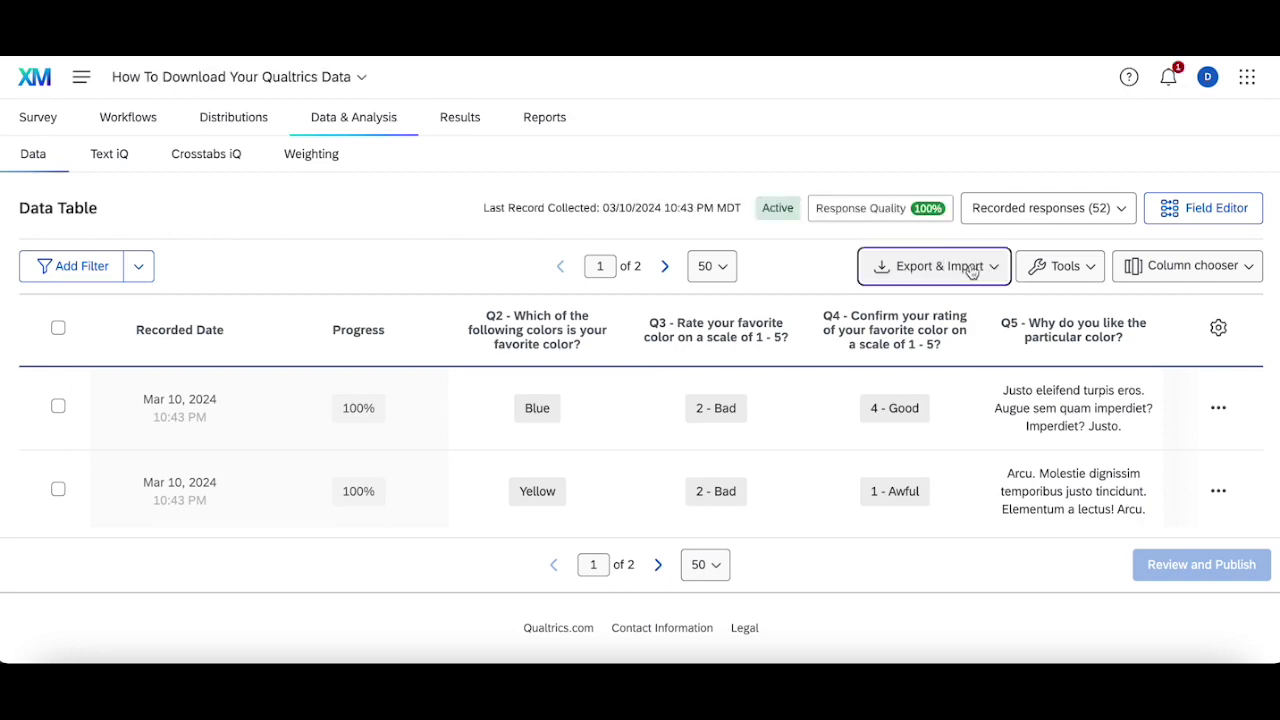
left_click(908, 312)
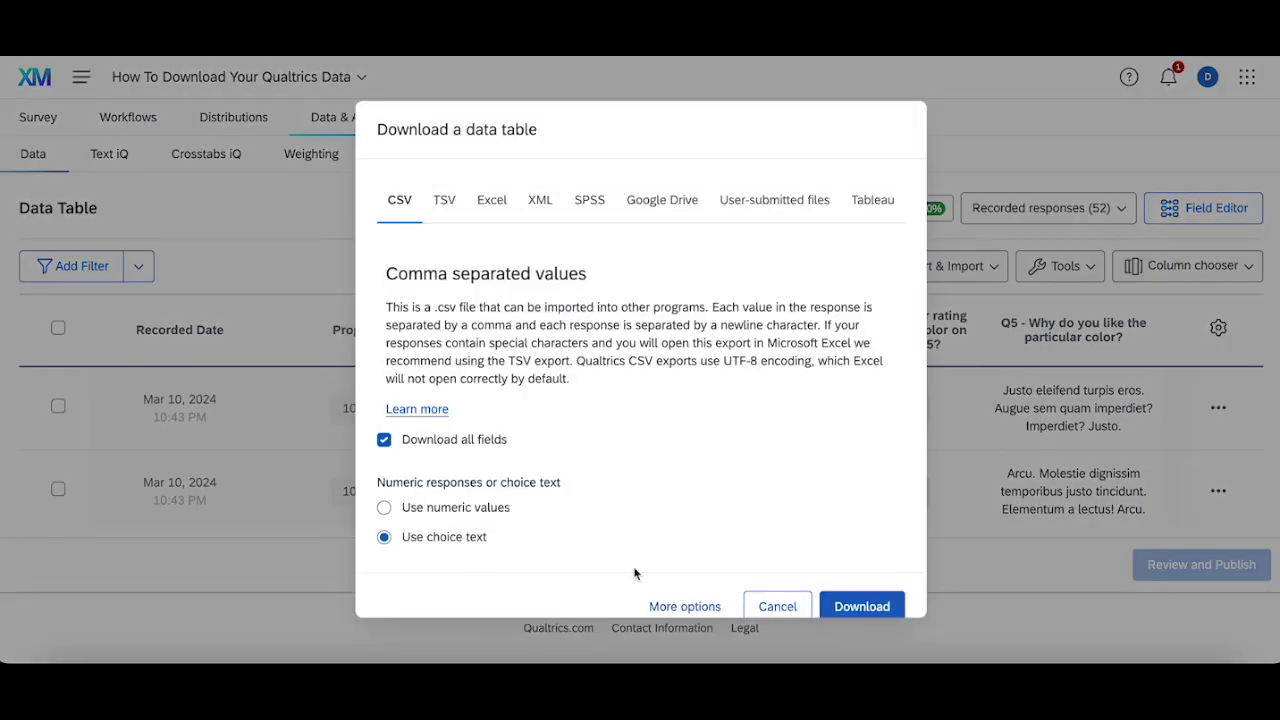
left_click(680, 606)
scroll(603, 461, "down", 3)
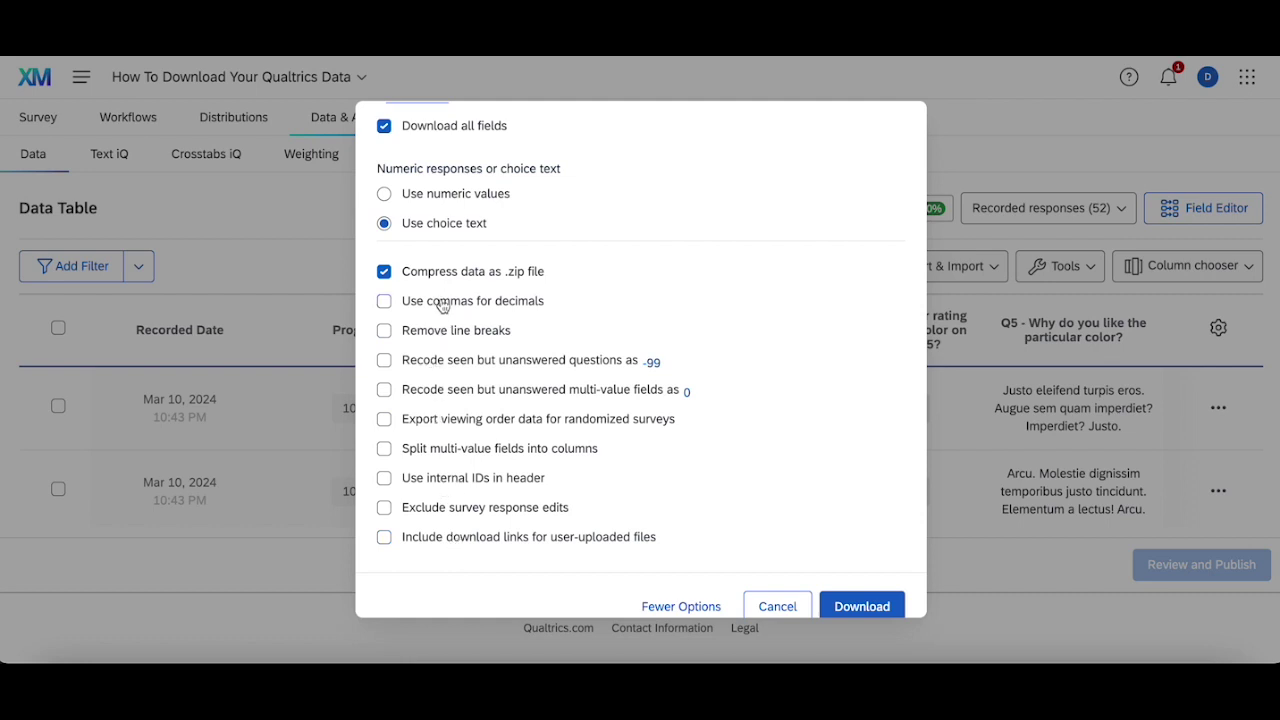
left_click(769, 606)
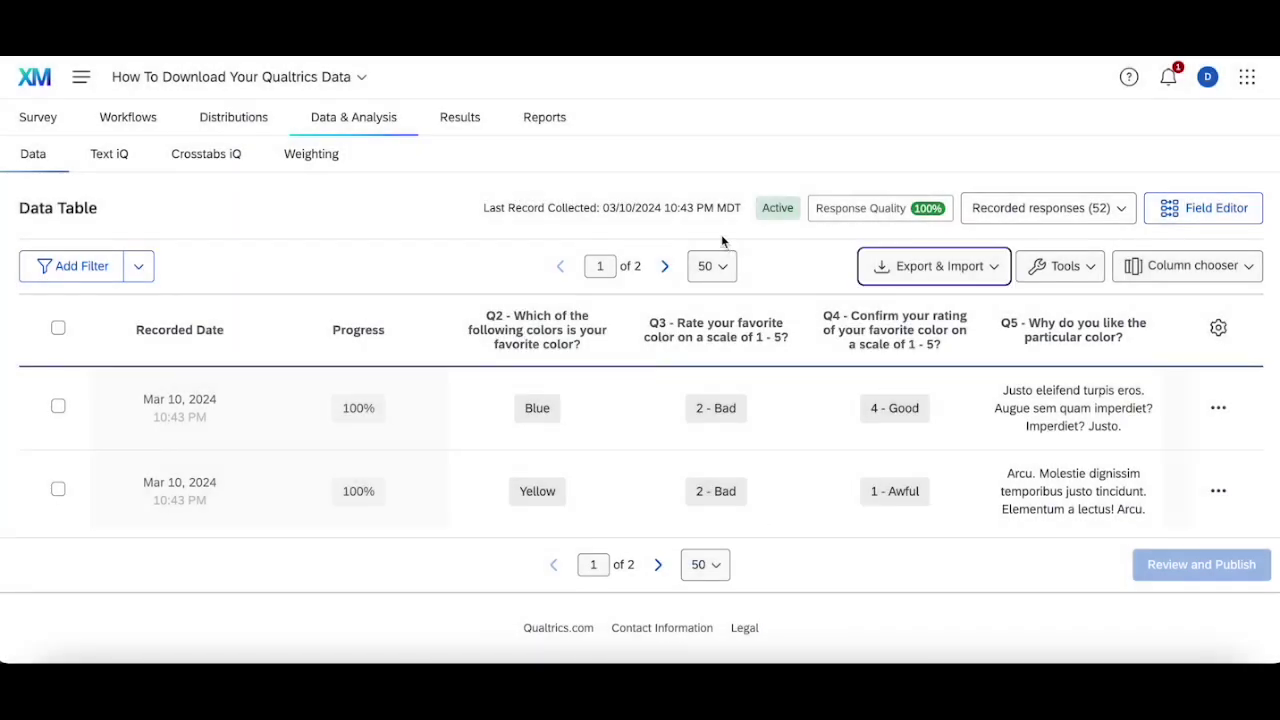
left_click(30, 80)
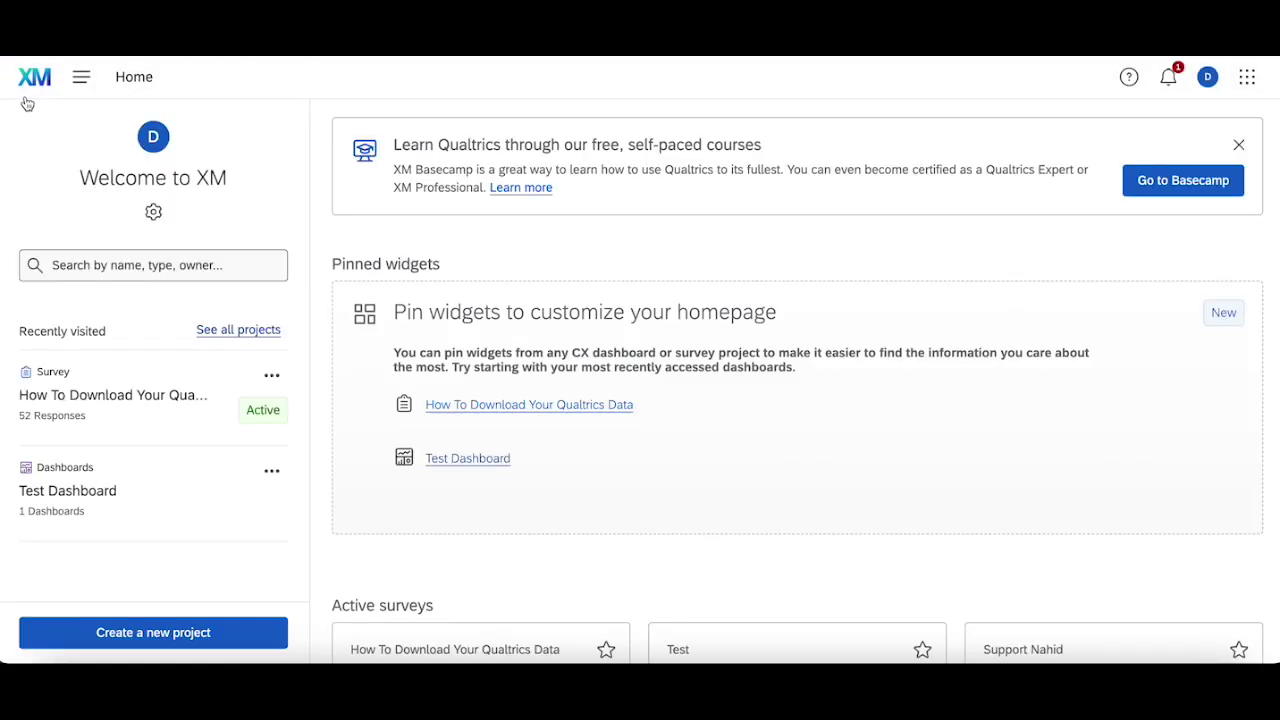
left_click(127, 383)
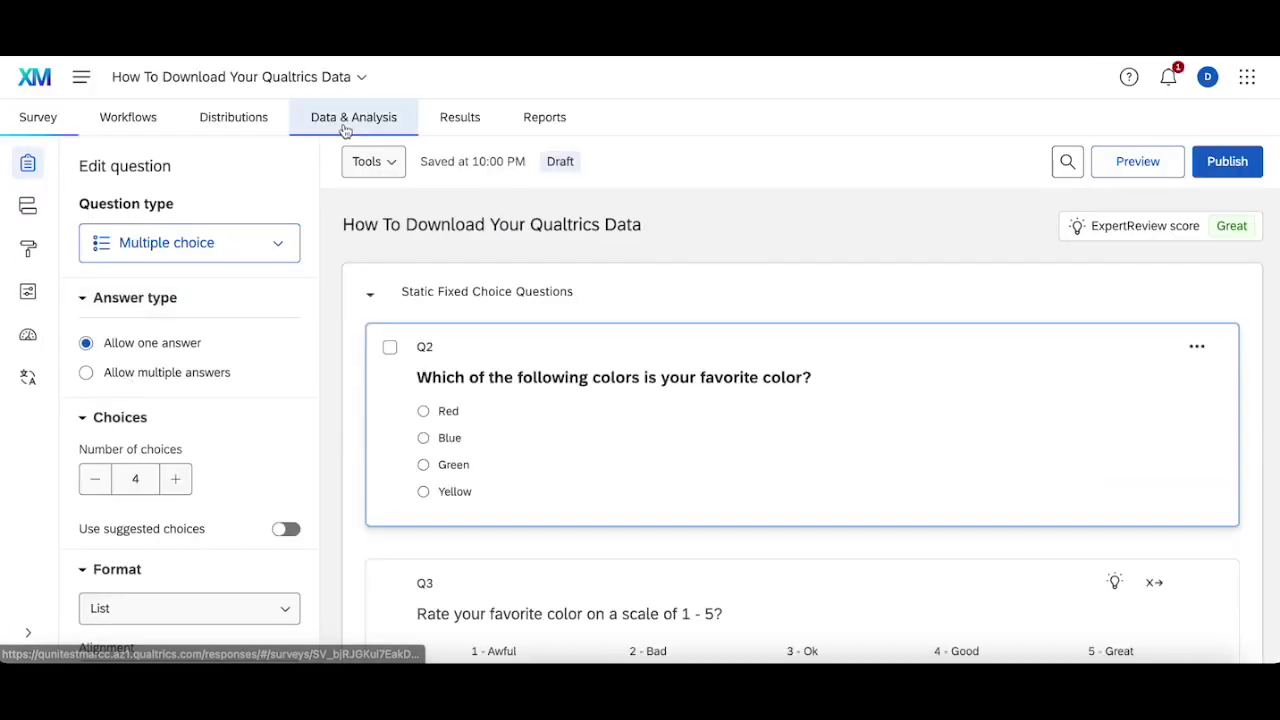
left_click(345, 122)
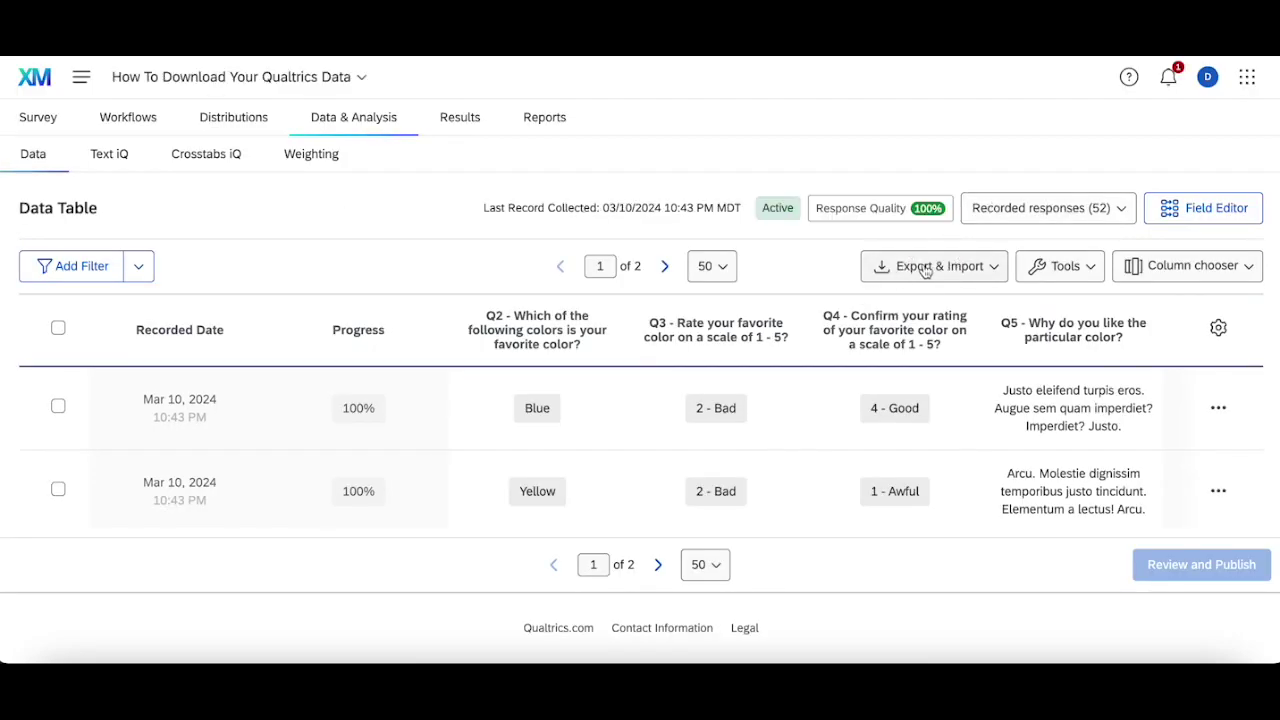
Reopen the CSV Export Data dialog and expand More options to show all fields, choice text and .zip
left_click(924, 270)
left_click(927, 312)
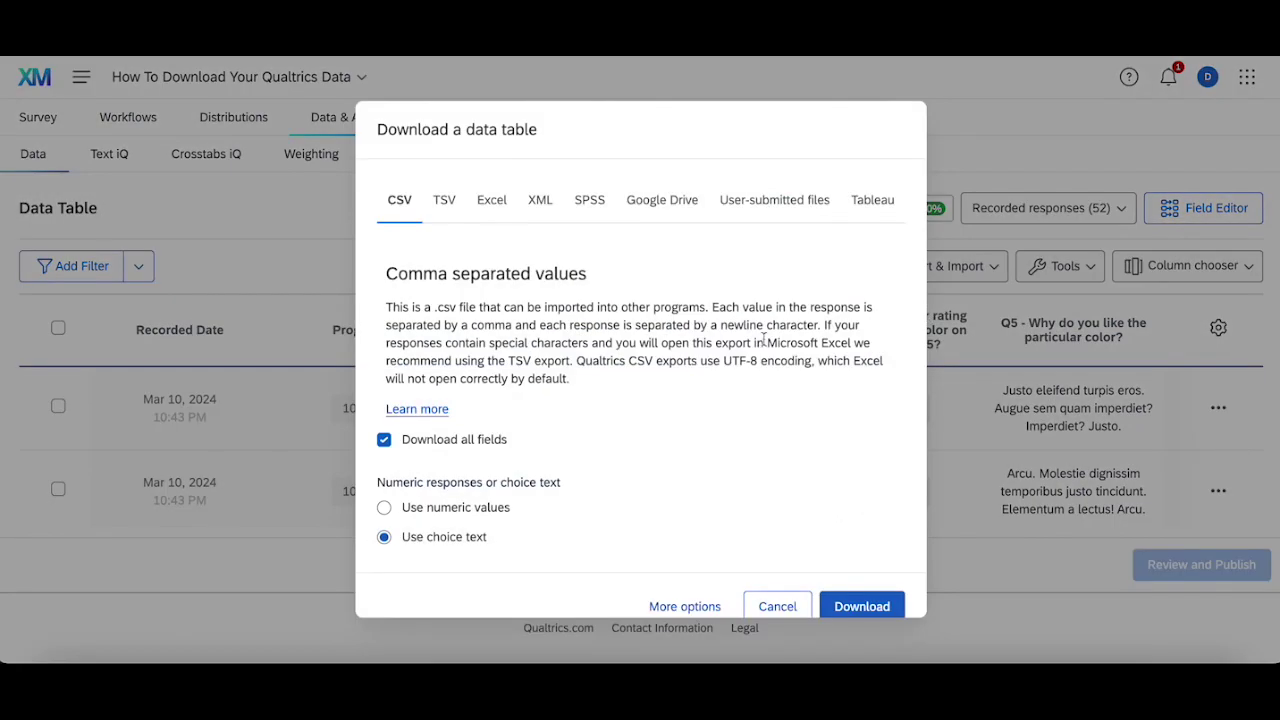
left_click(684, 606)
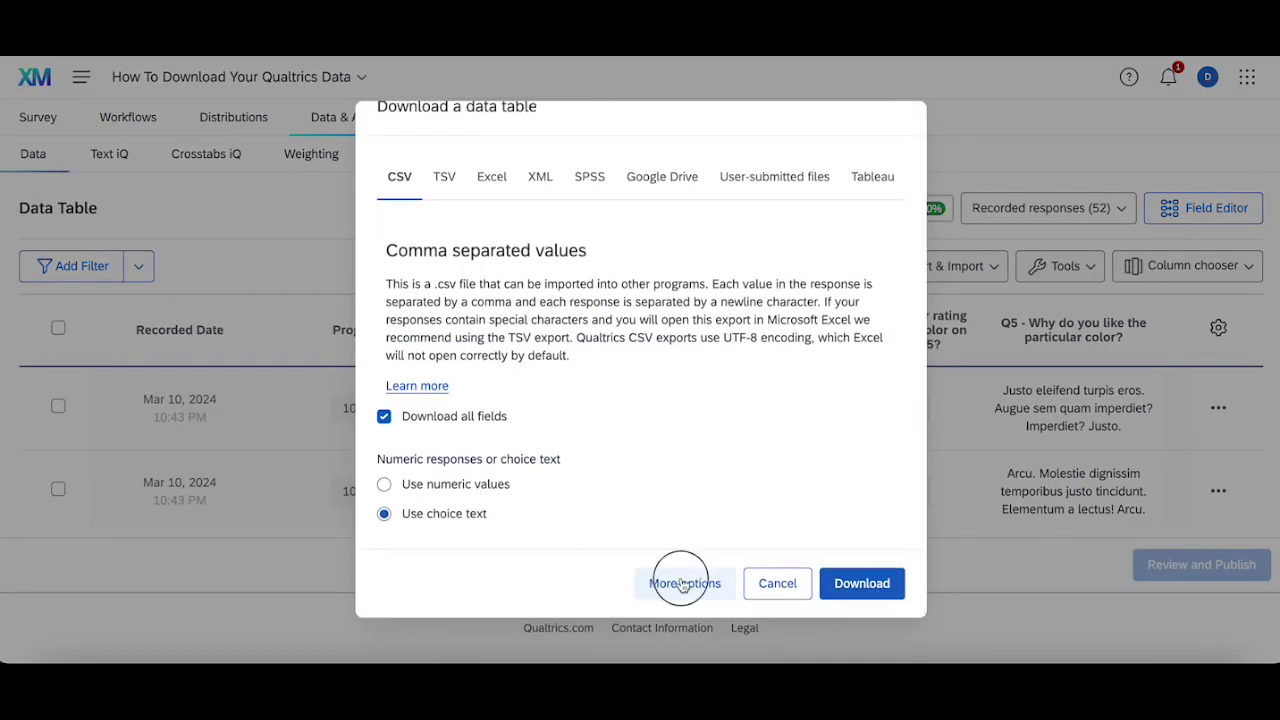
scroll(545, 490, "down", 5)
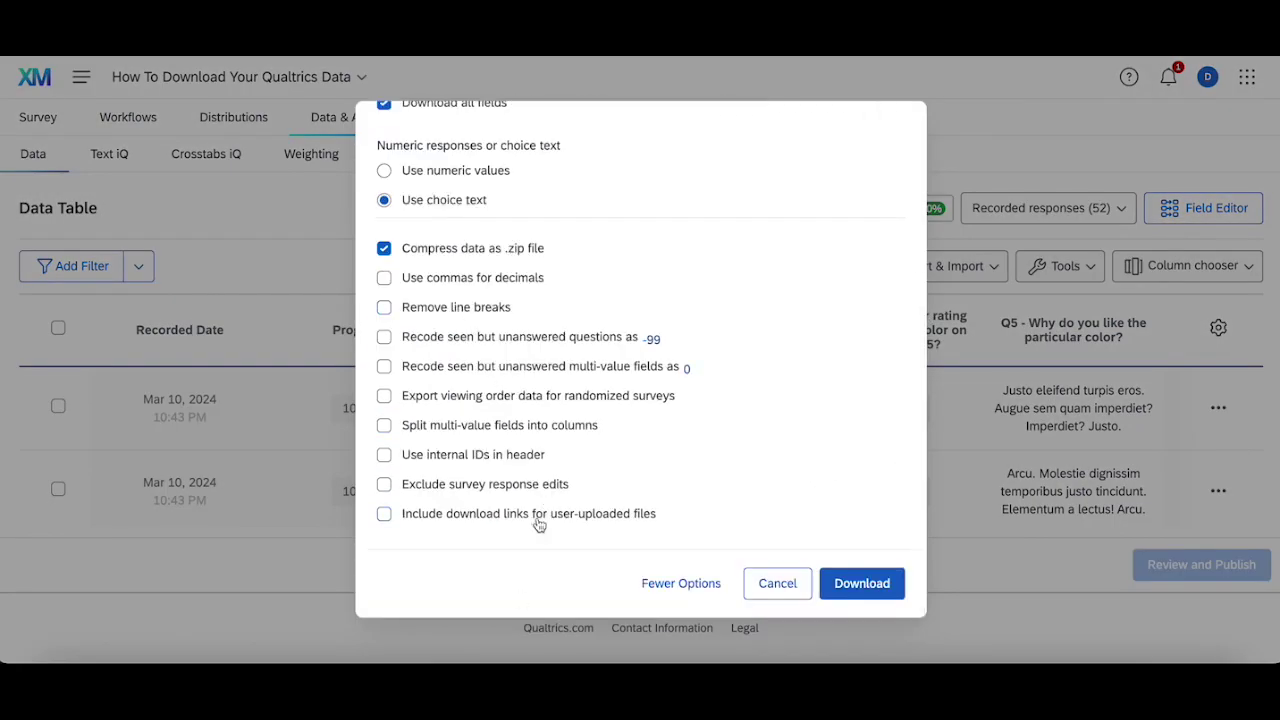
scroll(537, 523, "up", 2)
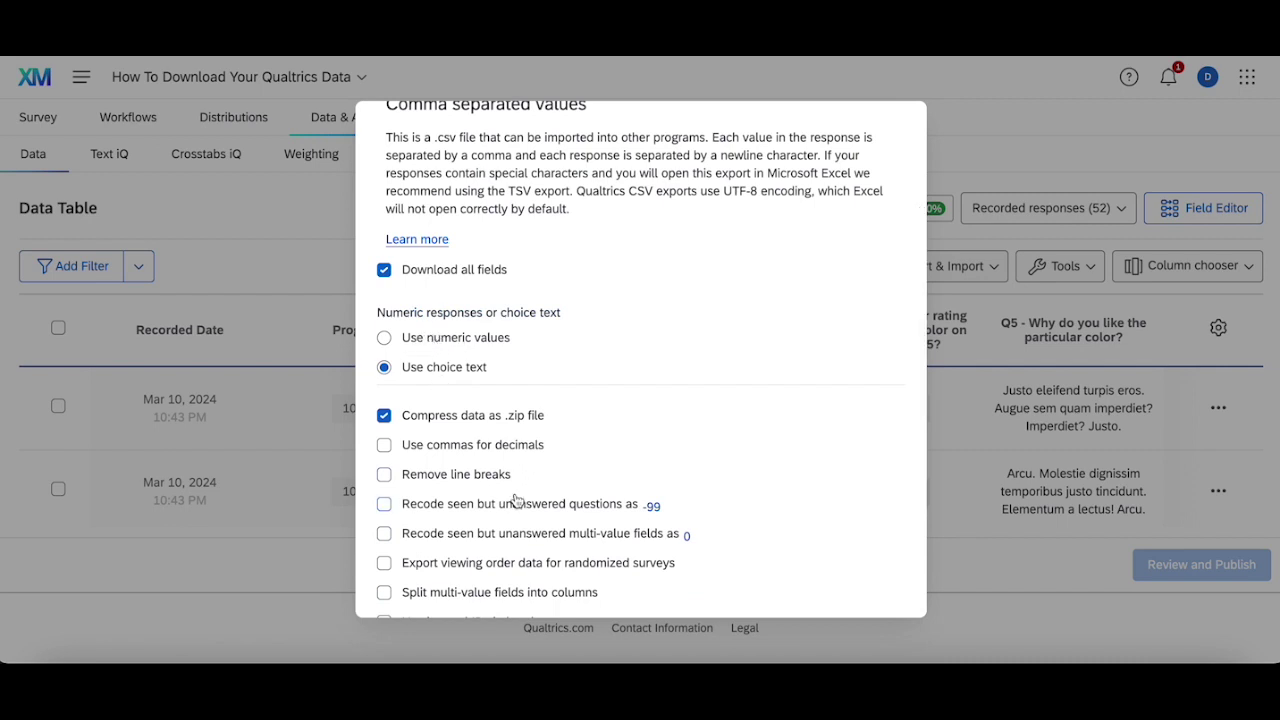
scroll(515, 480, "down", 2)
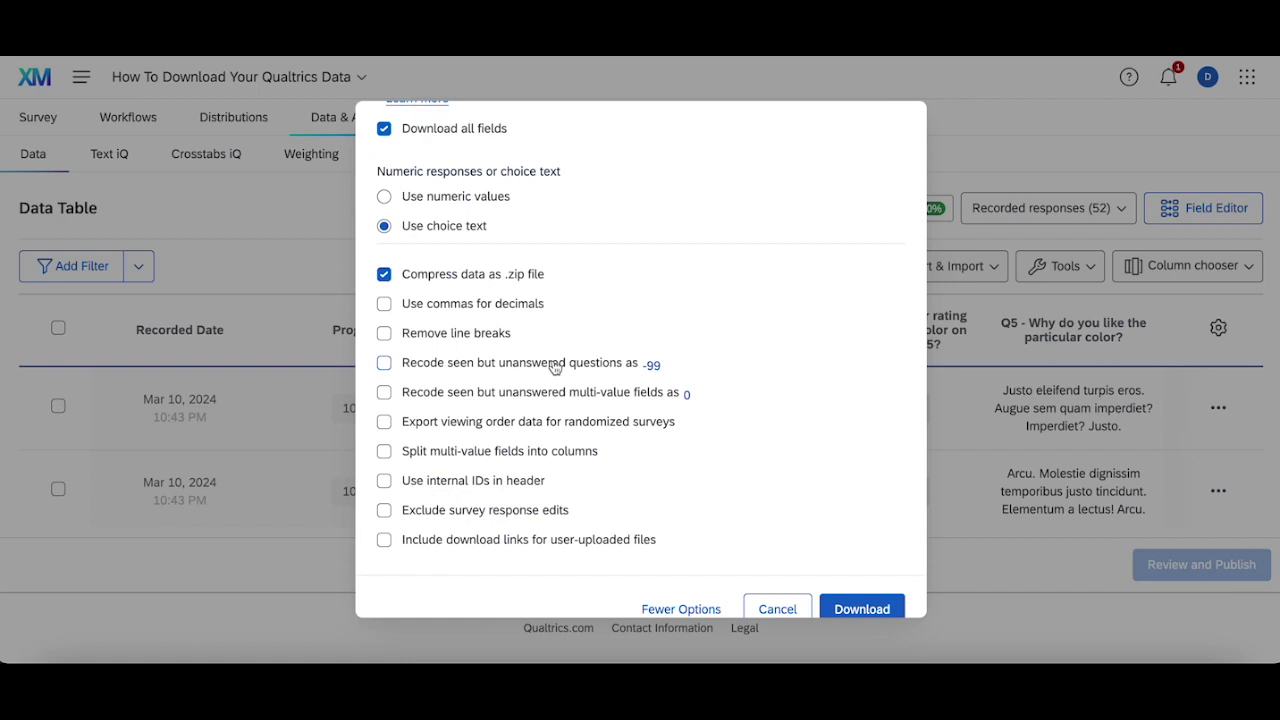
scroll(555, 367, "up", 3)
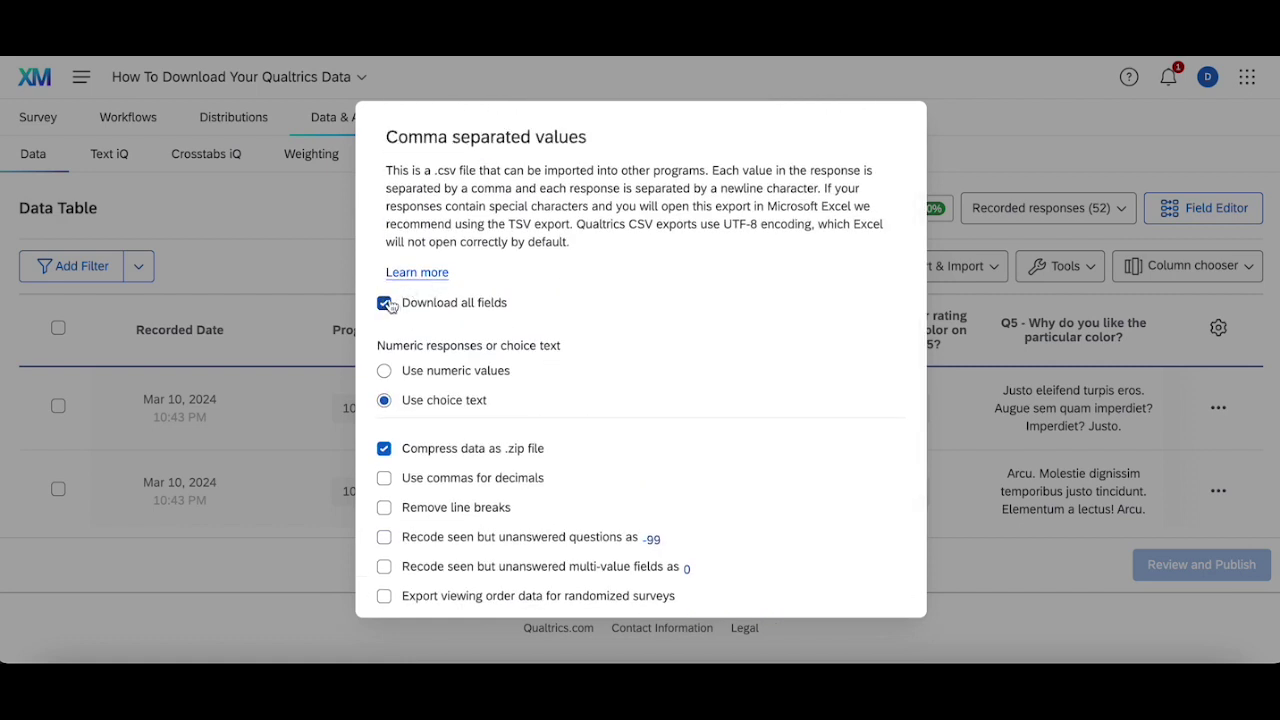
scroll(749, 466, "down", 3)
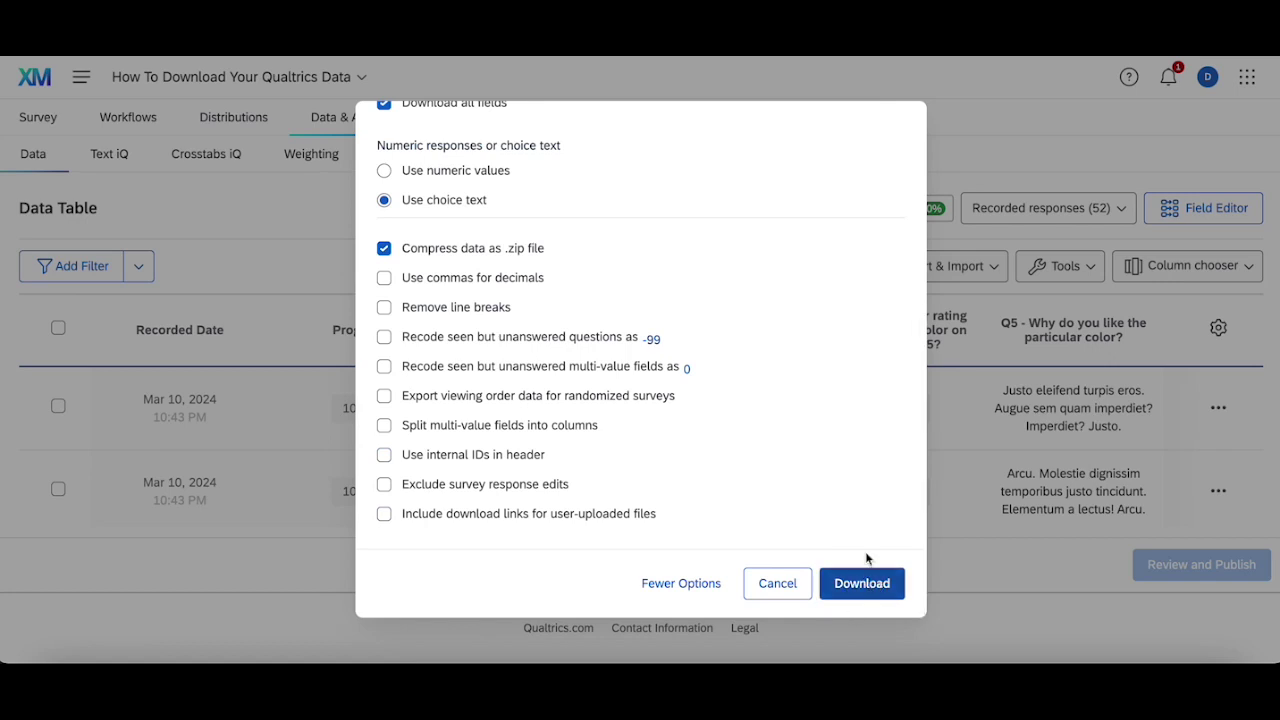